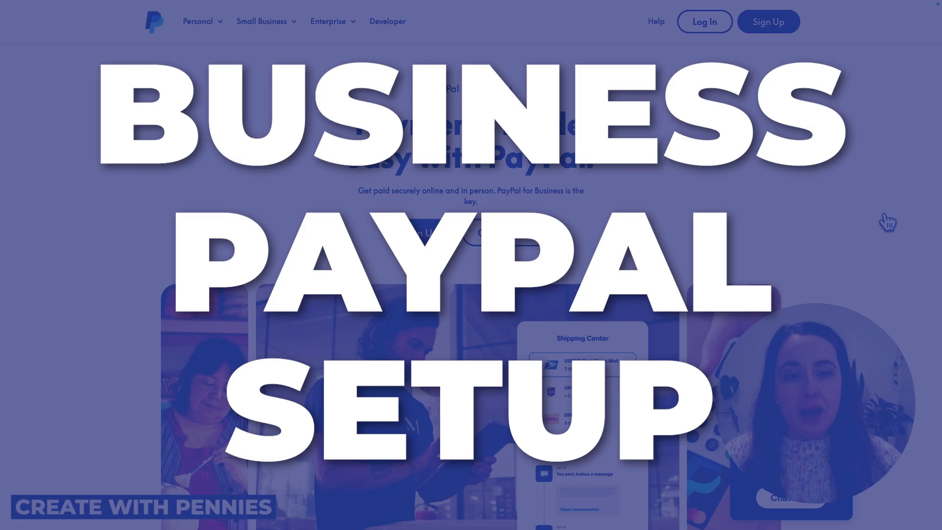
Look over PayPal's business page and the offerings listed for personal and small business customers.
scroll(888, 222, "down", 3)
scroll(887, 222, "down", 10)
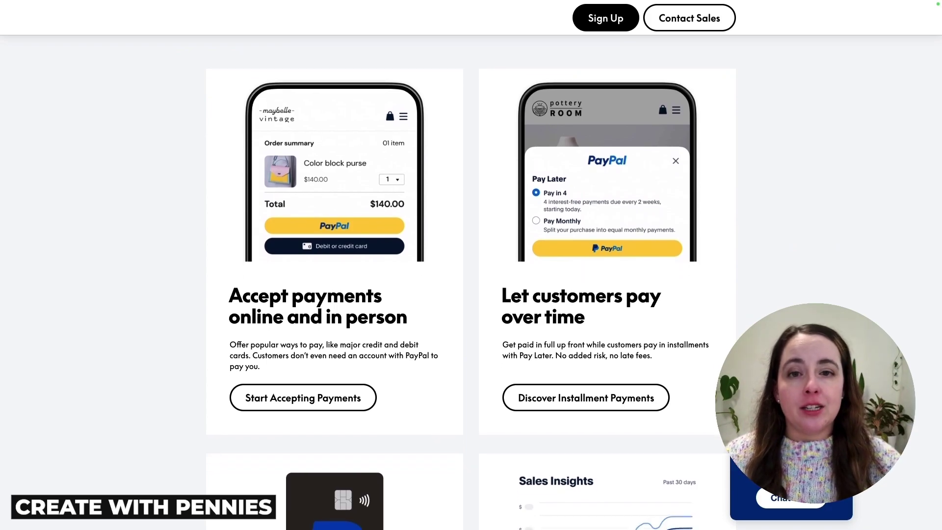
scroll(471, 283, "down", 5)
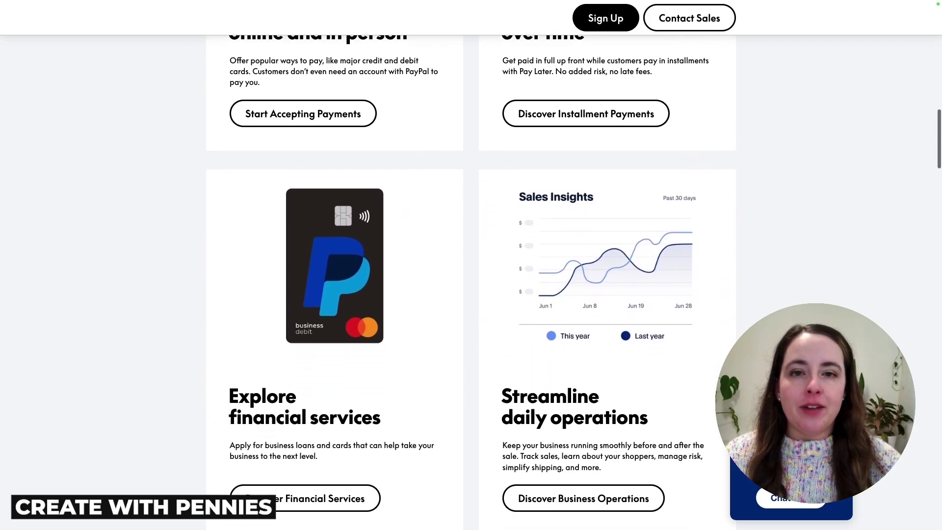
scroll(471, 282, "down", 1)
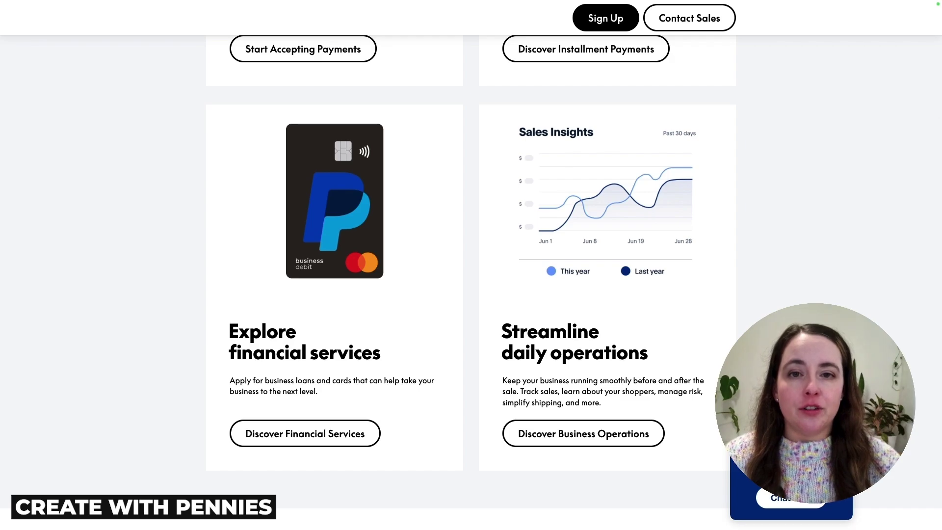
scroll(471, 283, "up", 15)
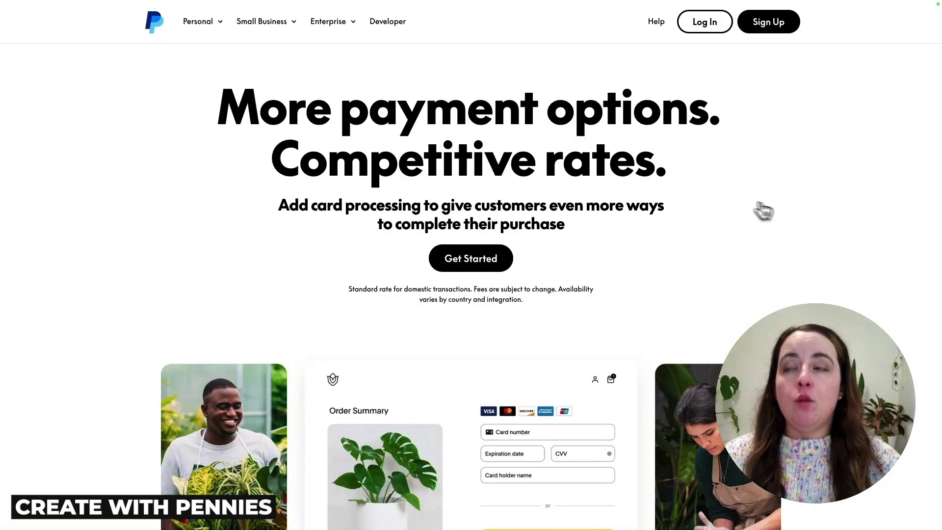
left_click(194, 27)
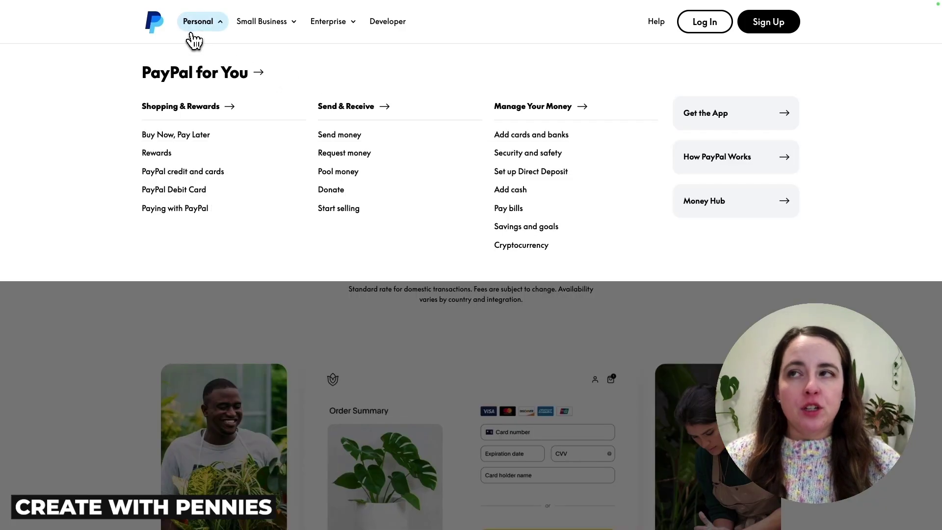
left_click(278, 26)
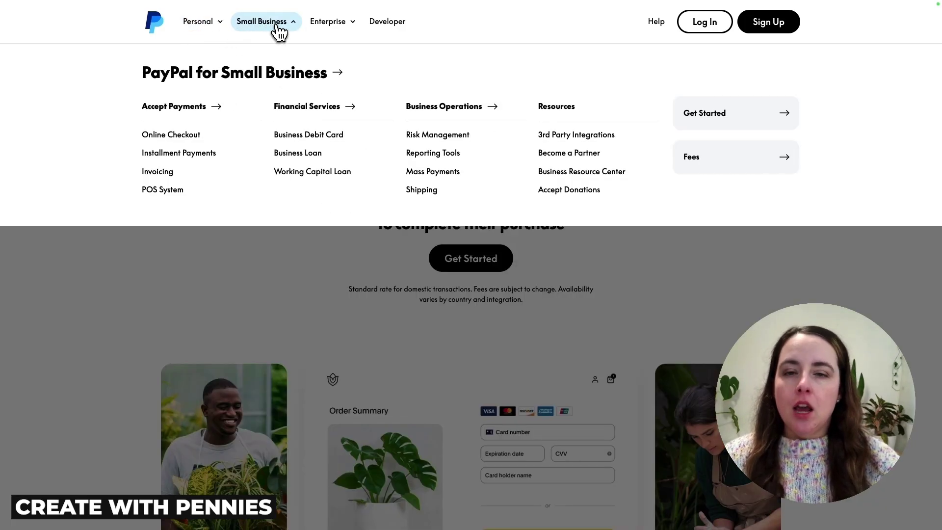
left_click(305, 247)
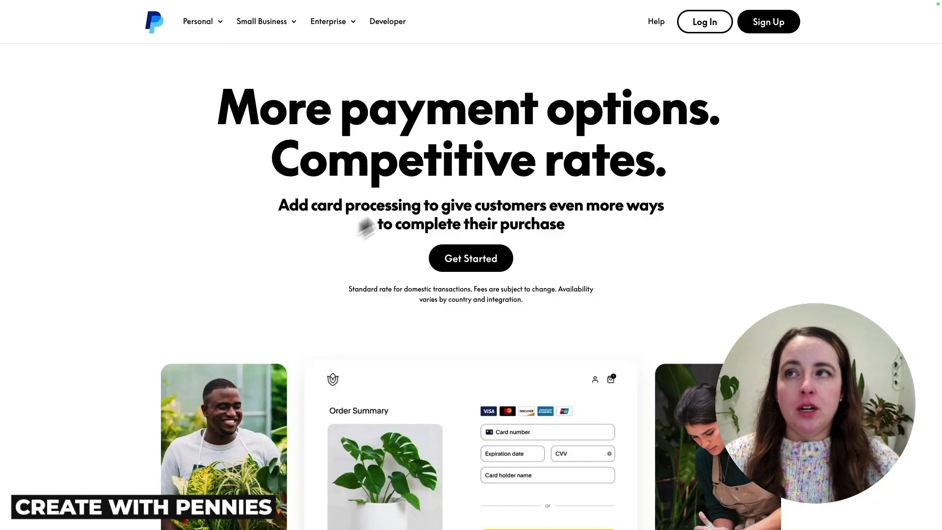
left_click(195, 29)
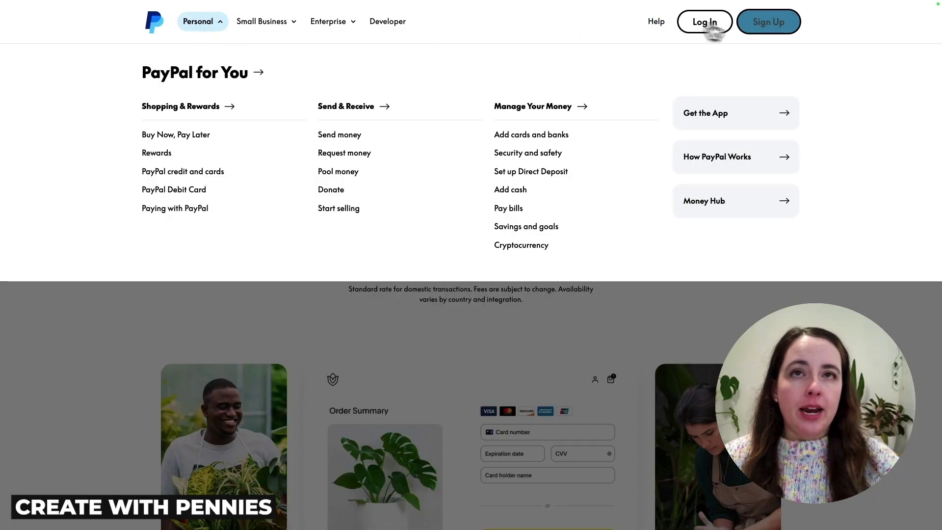
Start signing up for PayPal with the Business account type instead of Personal.
left_click(770, 29)
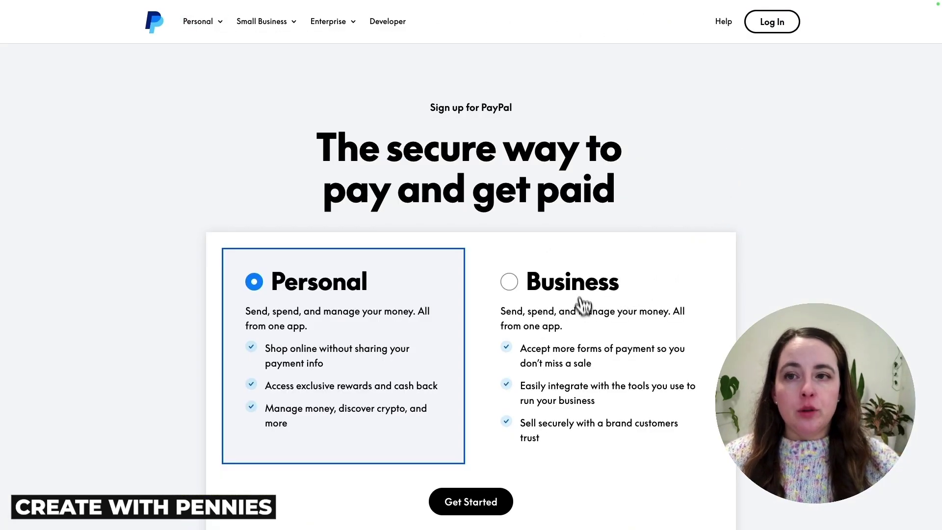
left_click(549, 286)
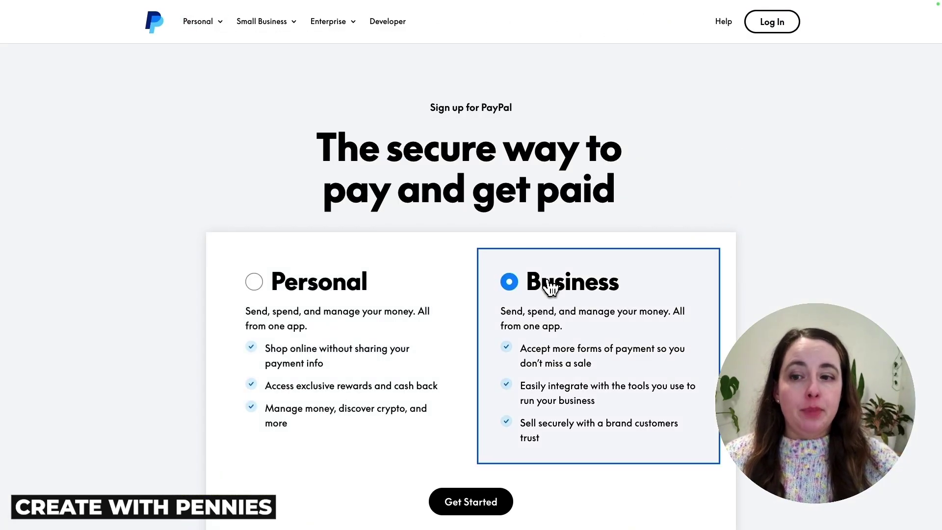
left_click(479, 510)
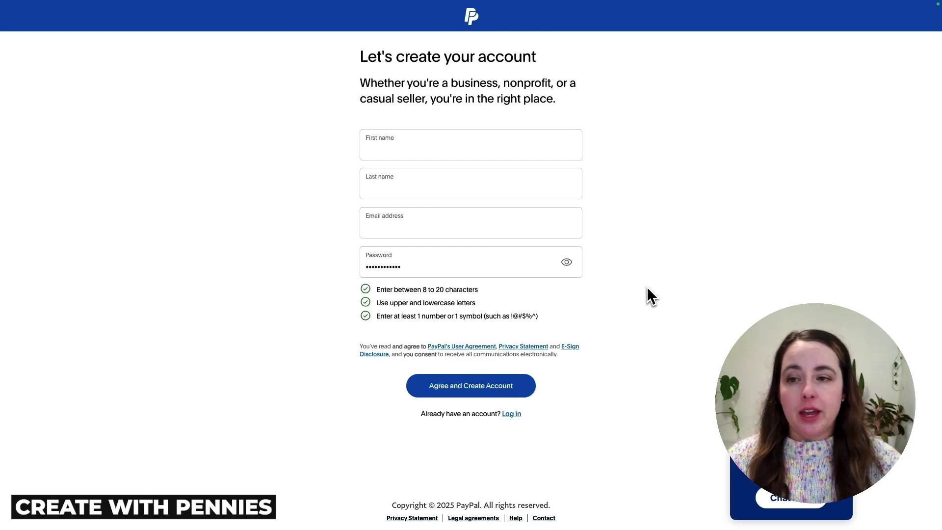
Create the account with the first name, last name, email address and account password, and request an emailed confirmation code.
left_click(514, 393)
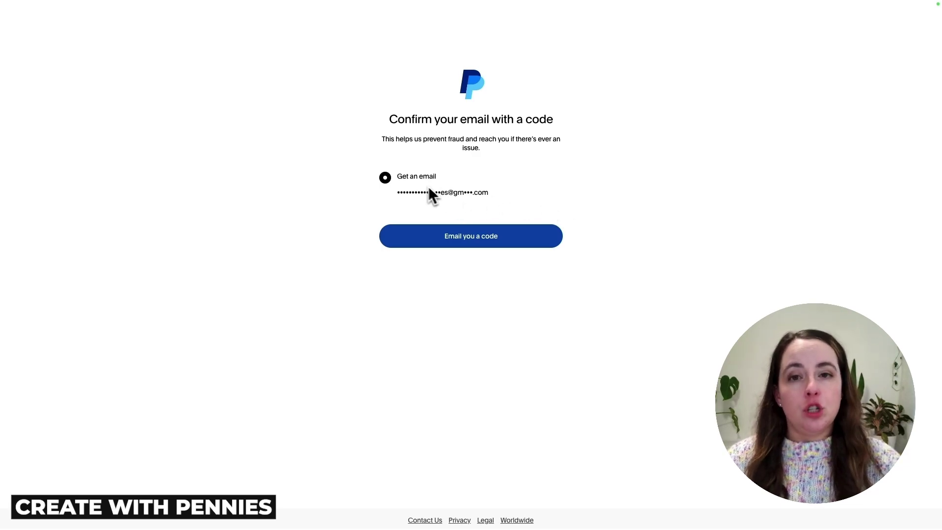
left_click(487, 245)
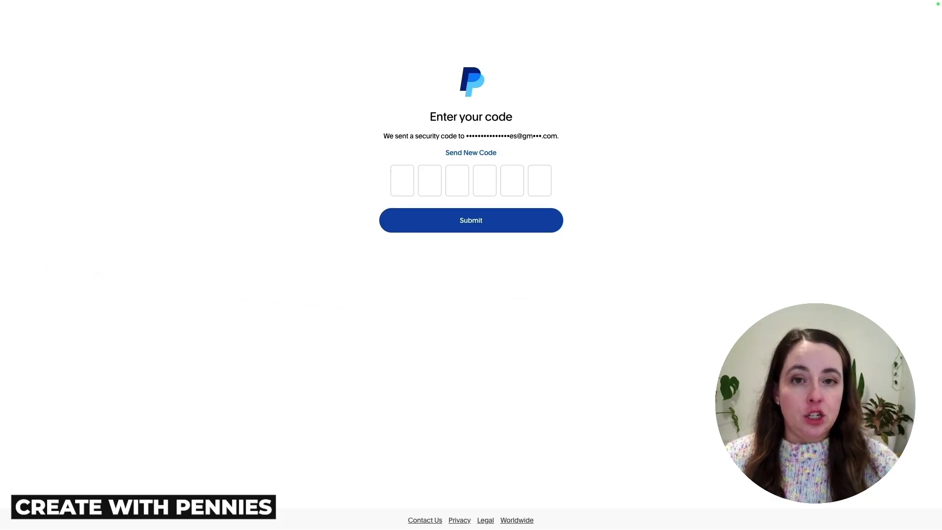
Switch to Gmail, copy the verification code from the PayPal email, and submit it on PayPal's code confirmation page.
key("super+Tab")
double_click(486, 236)
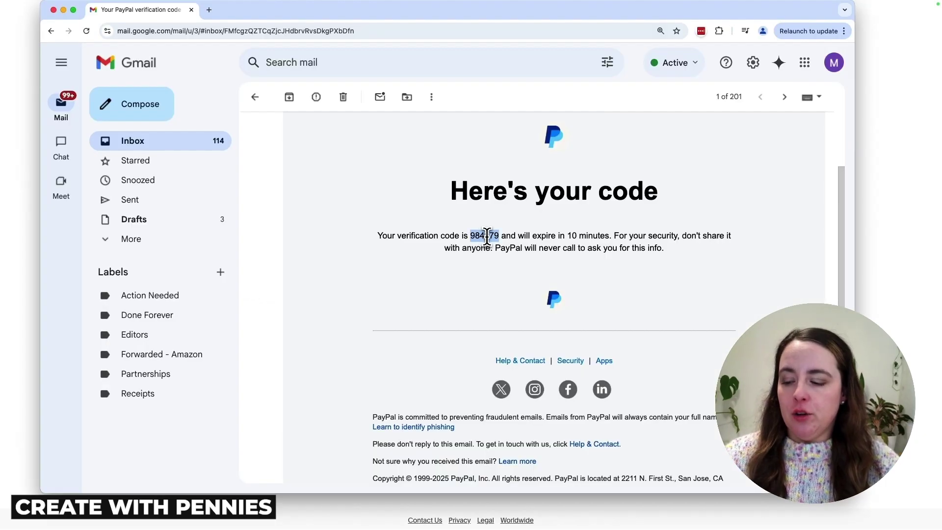
key("super+c")
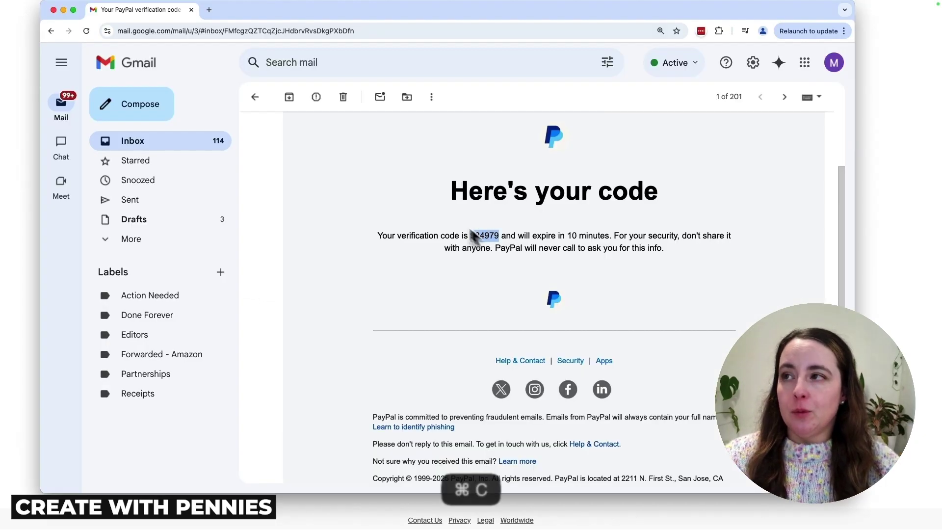
left_click(53, 10)
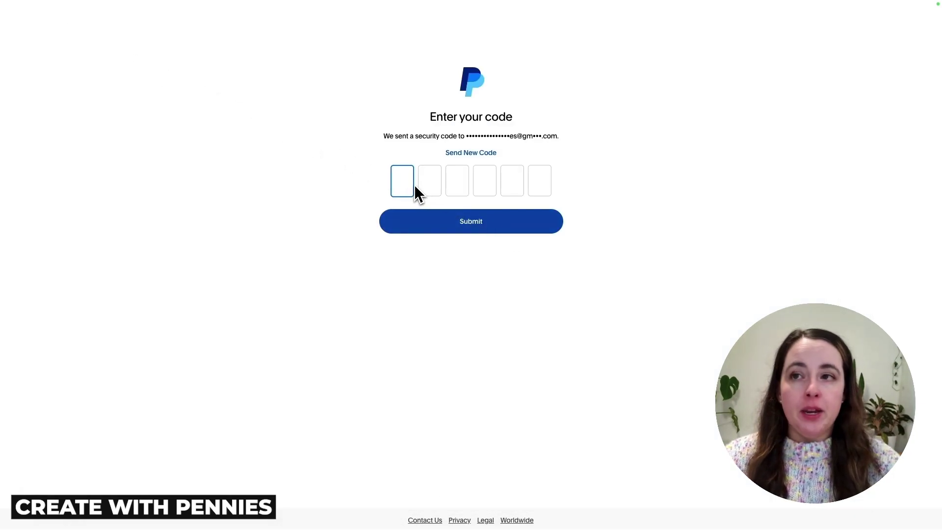
key("super+v")
left_click(487, 227)
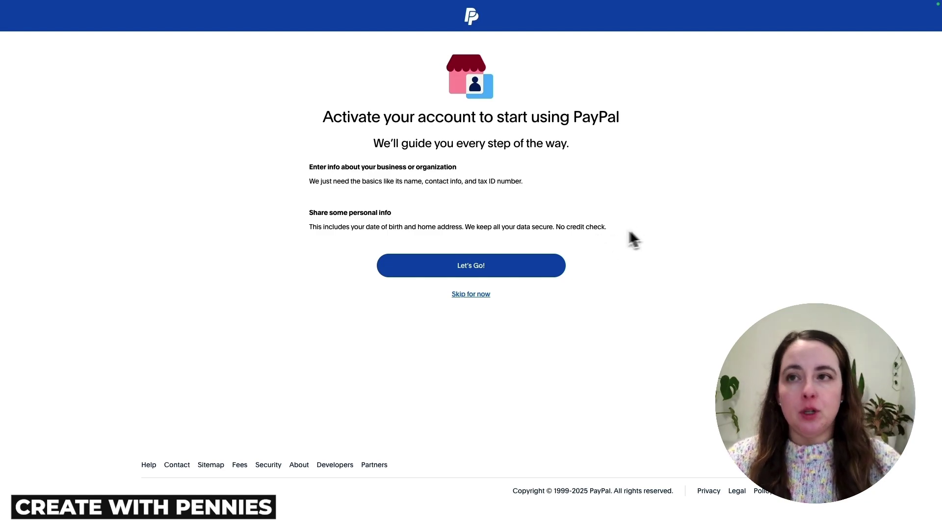
Begin account activation and submit Individual seller / Sole proprietor with the business type Individual or LLC (Single owner).
left_click(541, 272)
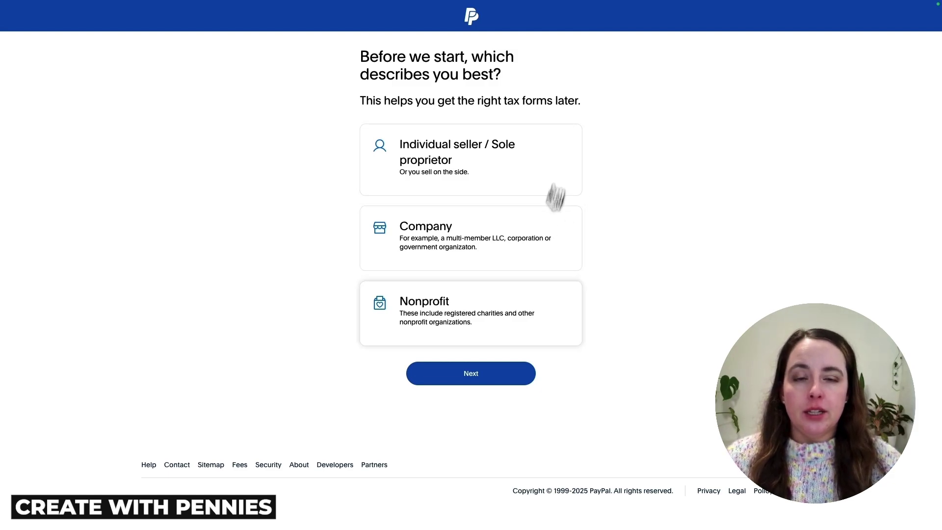
left_click(578, 168)
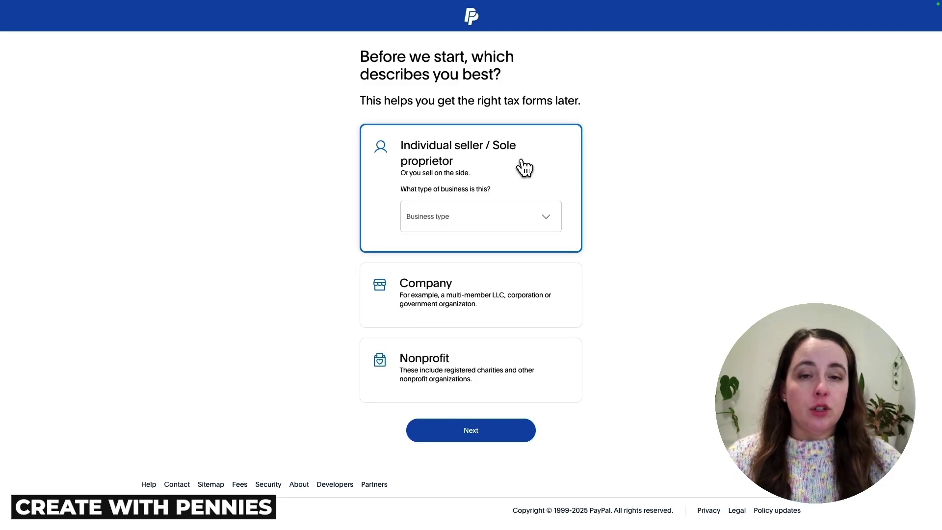
left_click(546, 222)
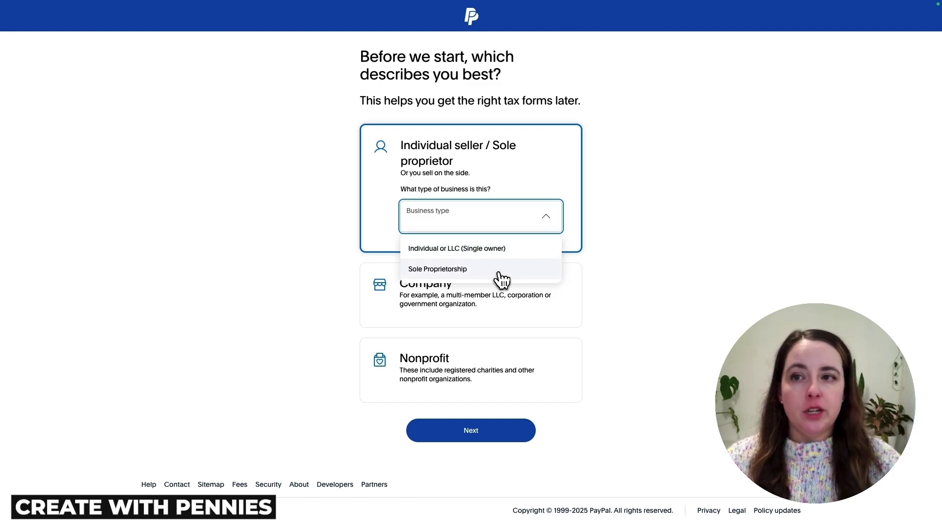
left_click(524, 256)
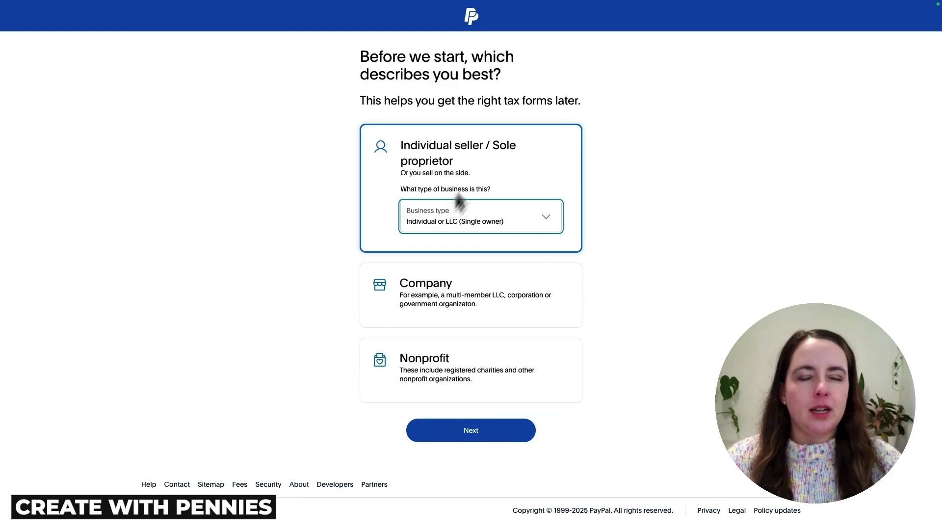
left_click(492, 428)
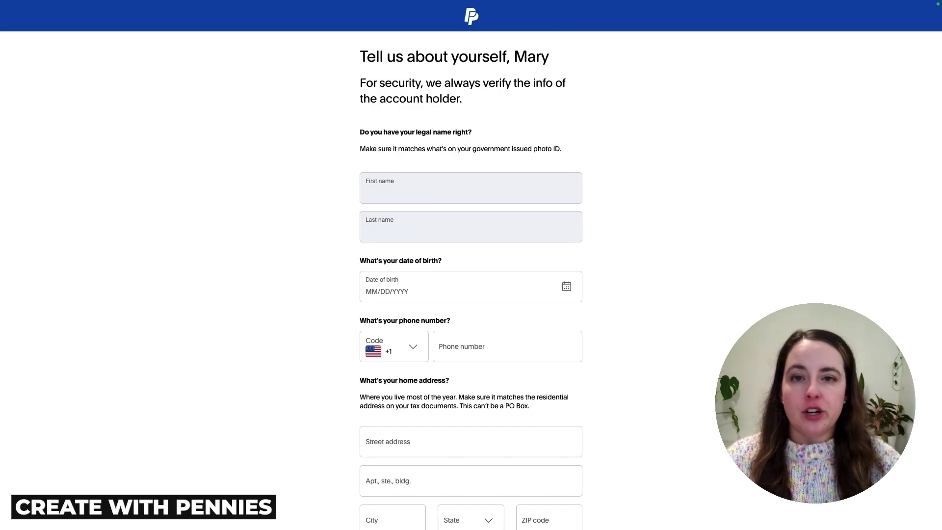
Fill in and submit the account holder's date of birth, phone number, home address and Social Security number.
scroll(731, 208, "down", 2)
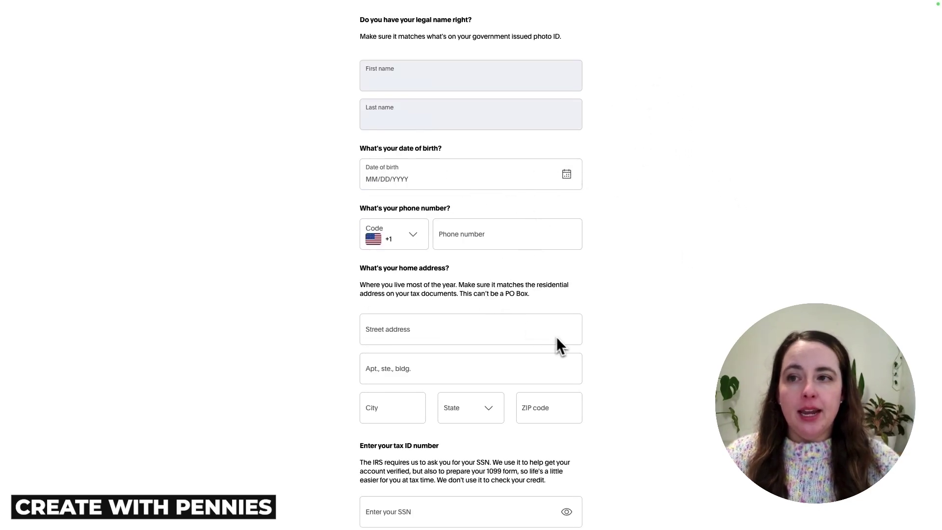
scroll(638, 396, "down", 3)
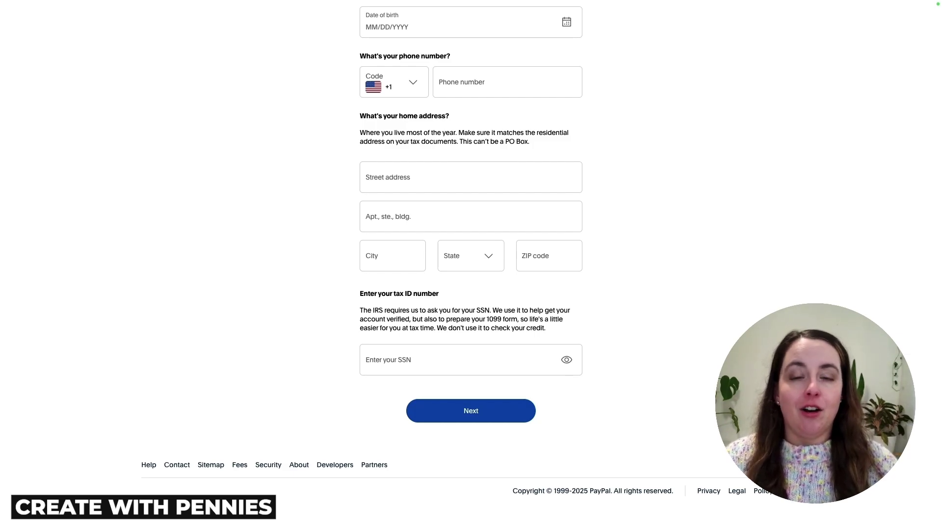
left_click(569, 52)
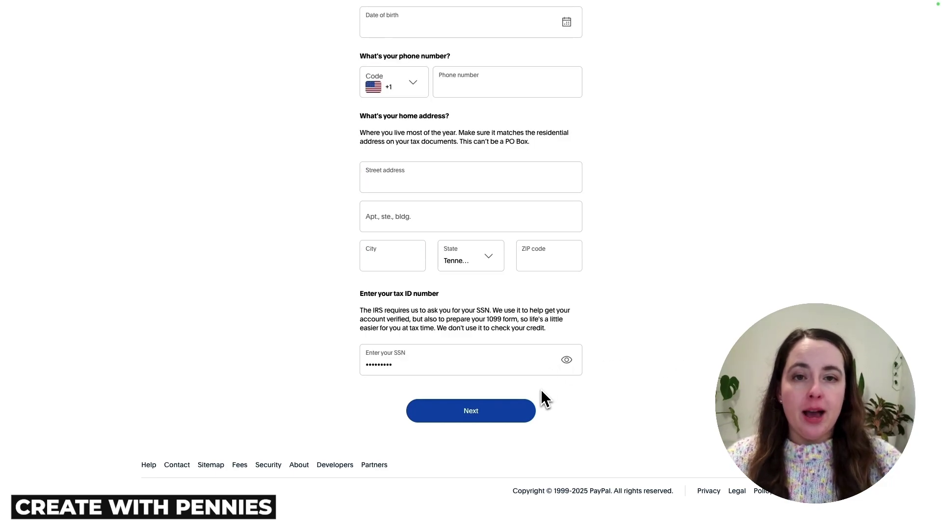
left_click(524, 416)
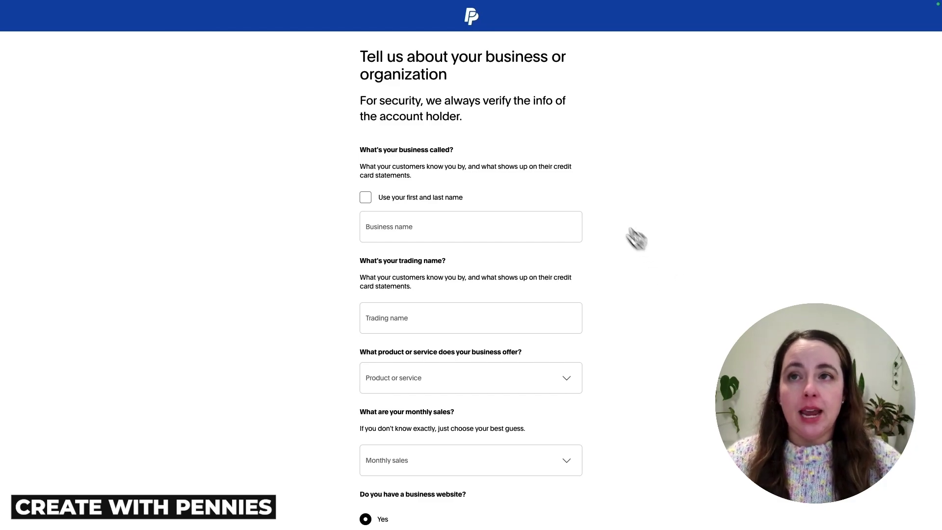
Enter Create With Pennies as both the business name and the trading name, without using the holder's first and last name.
scroll(646, 206, "down", 2)
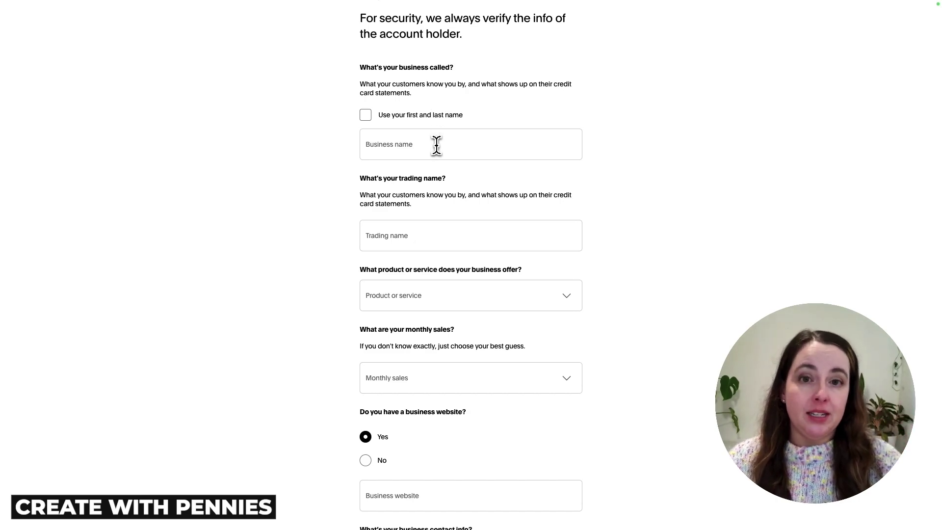
left_click(420, 146)
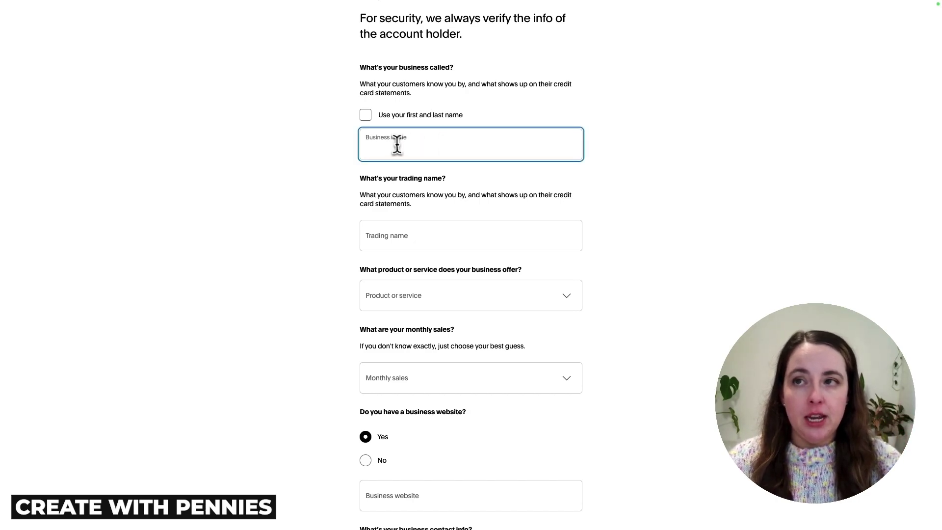
left_click(365, 116)
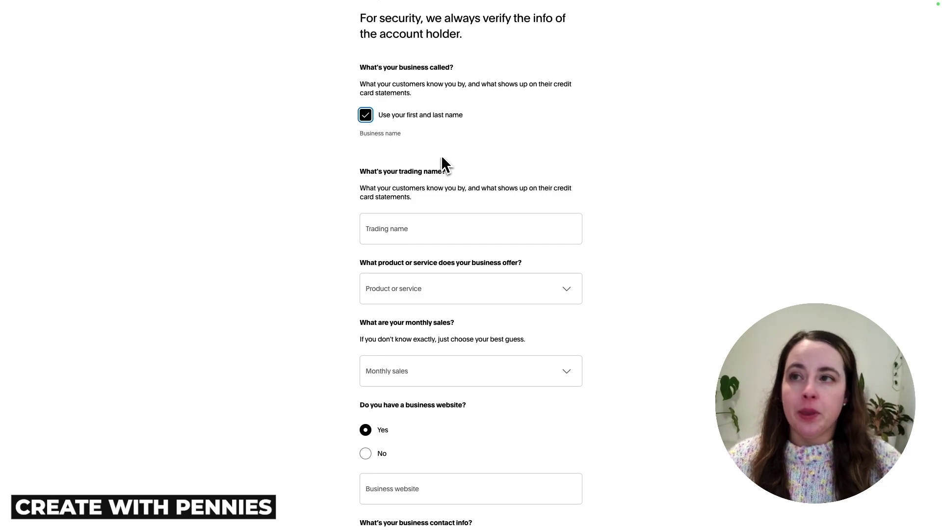
left_click(421, 154)
type("C")
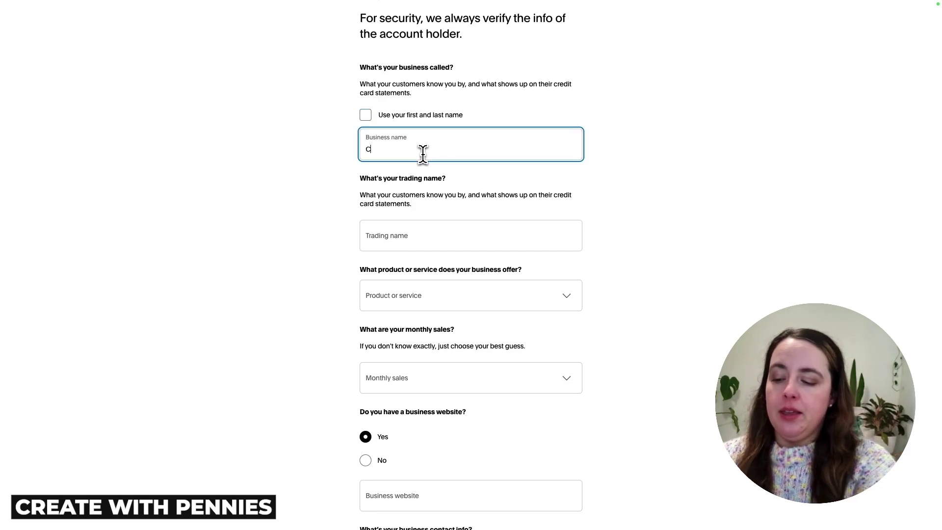
type("reate With Pennies")
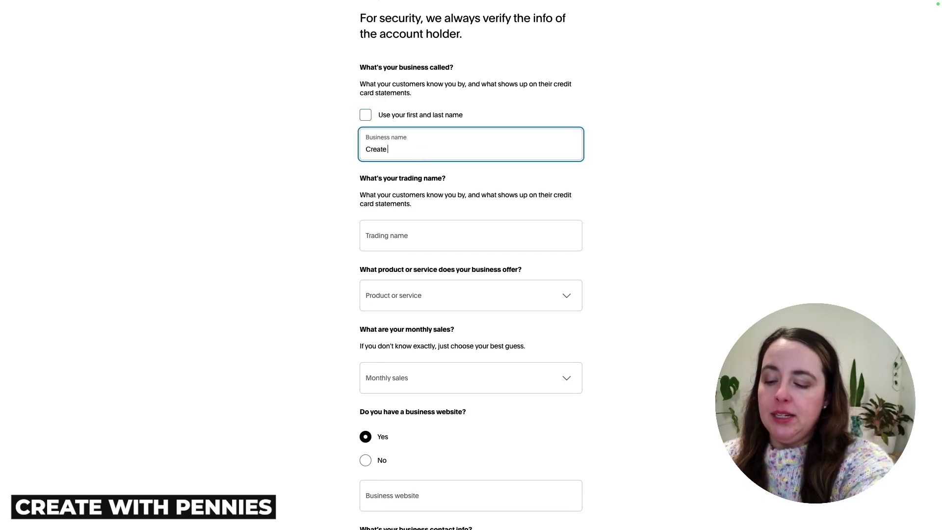
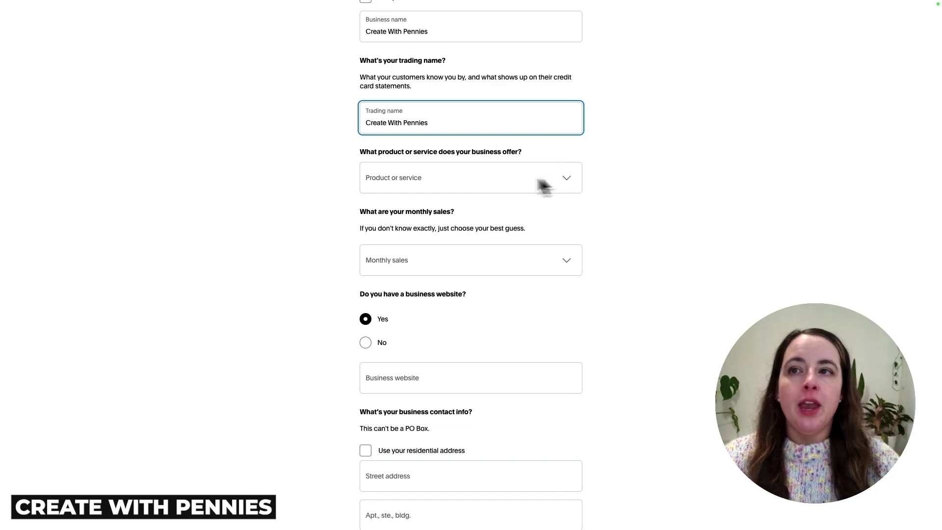
Set the product or service the business offers to Digital Goods Media-Books, Movies, Music.
left_click(567, 181)
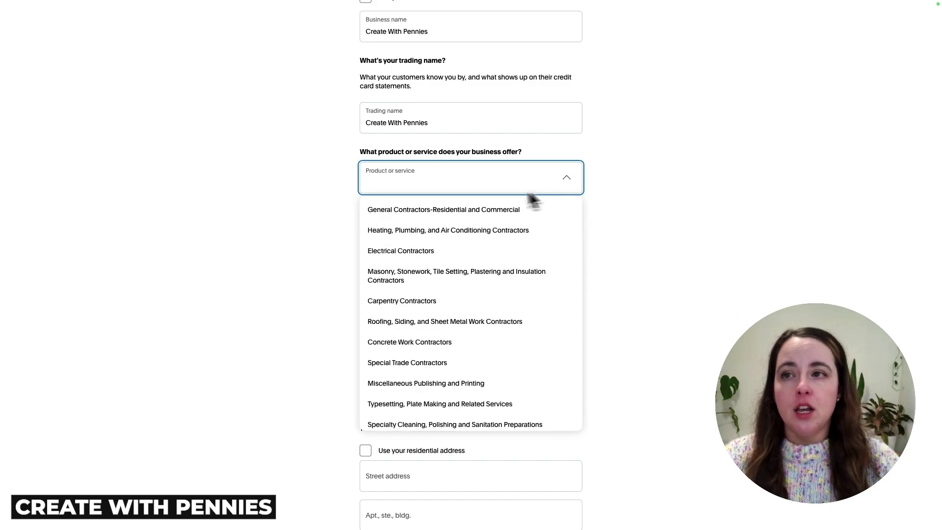
scroll(496, 285, "down", 7)
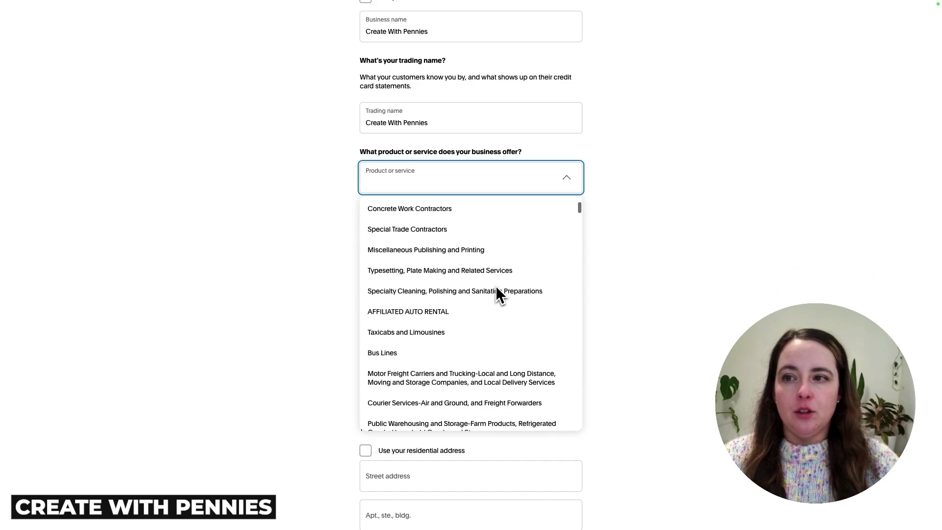
scroll(496, 286, "down", 10)
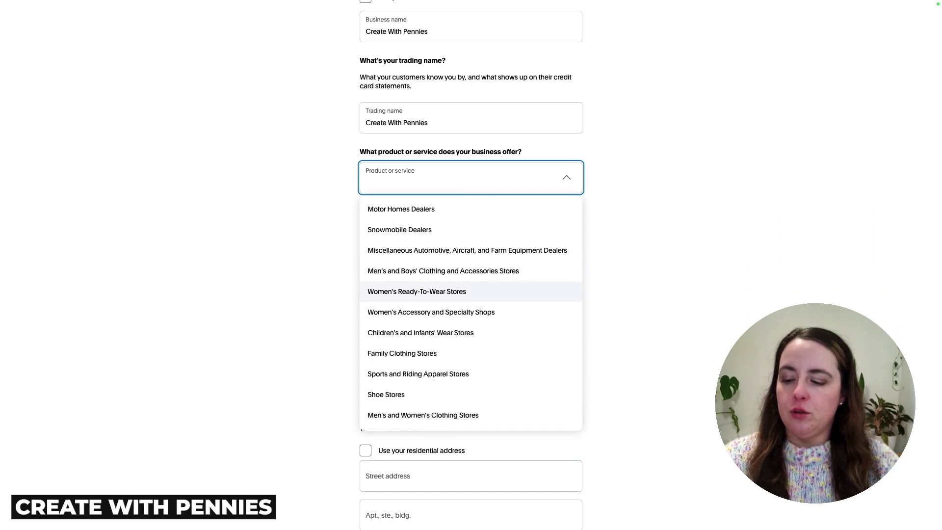
type("digit")
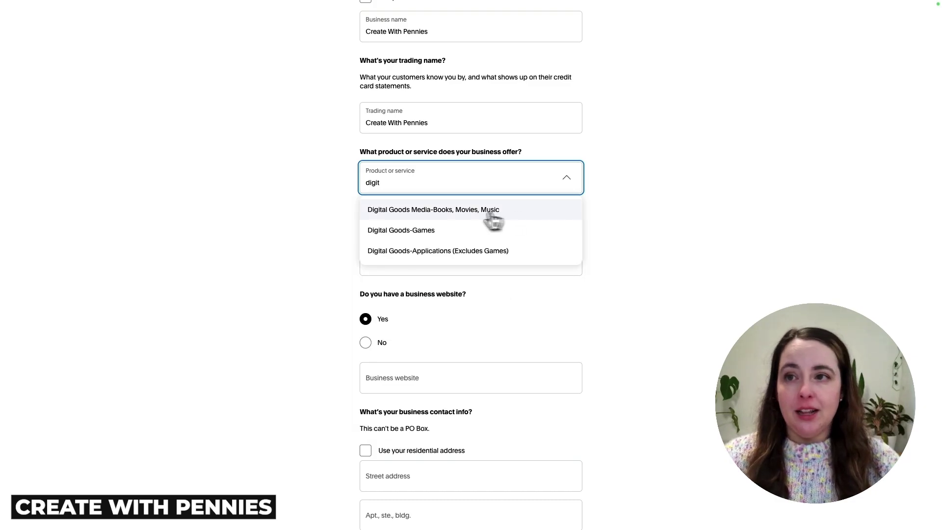
left_click(525, 215)
Set the monthly sales range to $0.00 USD - $10,000.00 USD.
scroll(706, 258, "down", 1)
scroll(701, 255, "down", 1)
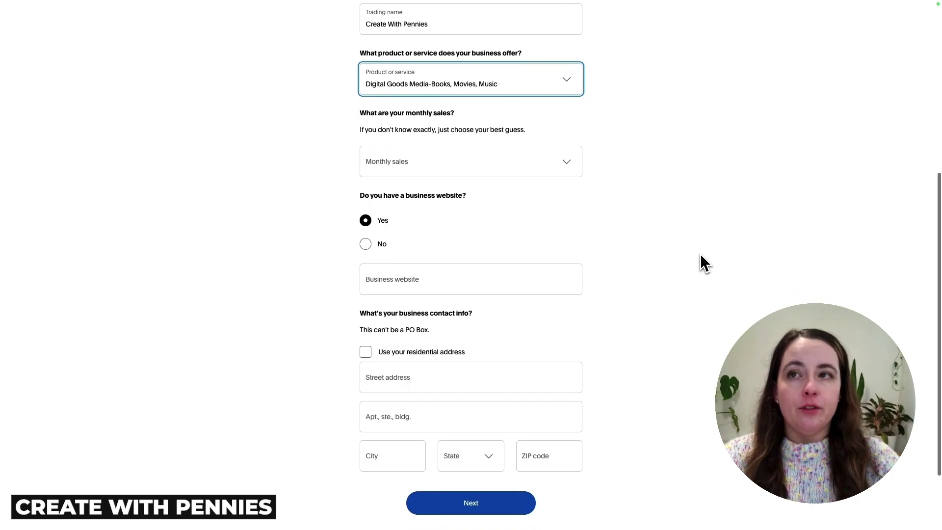
left_click(570, 166)
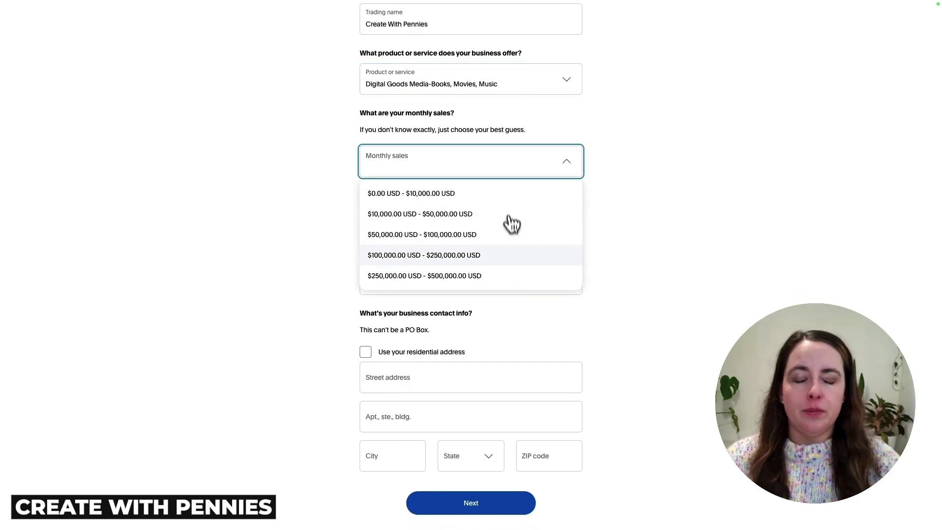
scroll(486, 199, "down", 1)
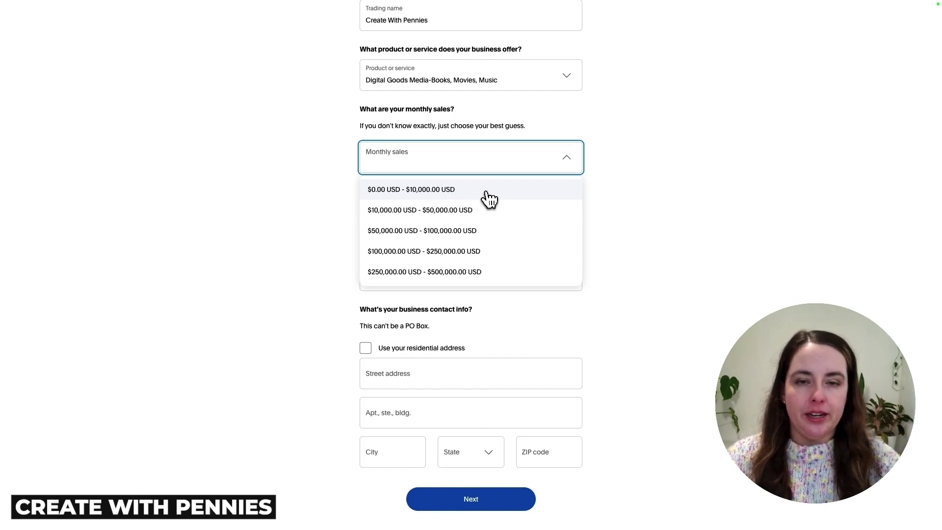
left_click(488, 198)
scroll(607, 214, "down", 2)
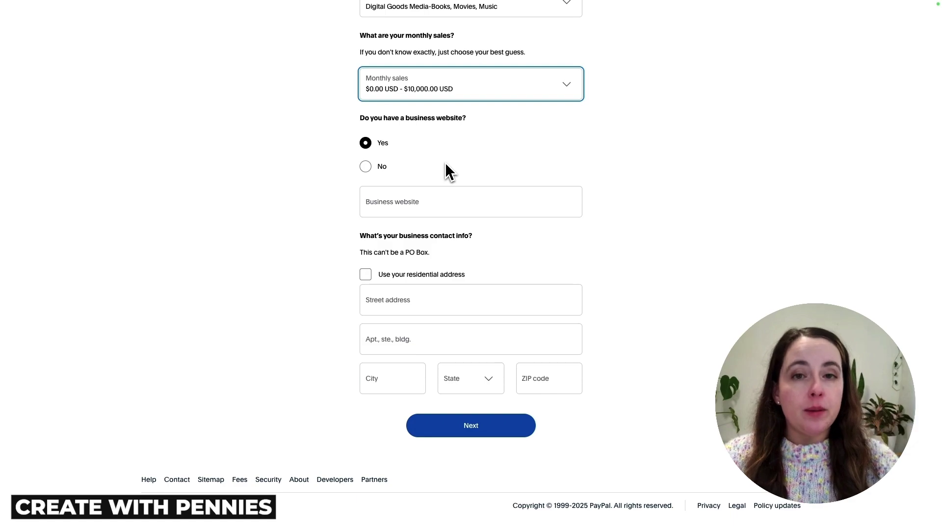
left_click(372, 166)
left_click(368, 168)
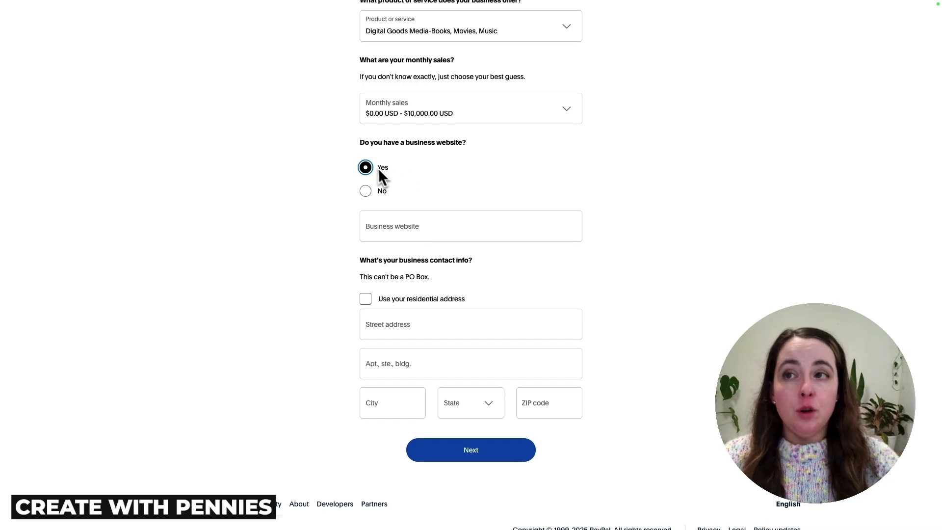
left_click(412, 227)
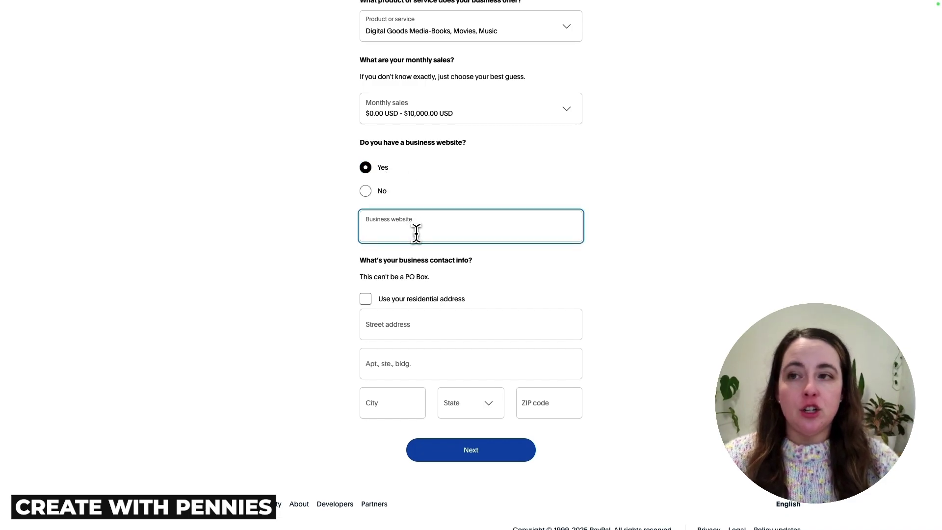
type("https://stan.store/createwithpennies")
left_click(693, 234)
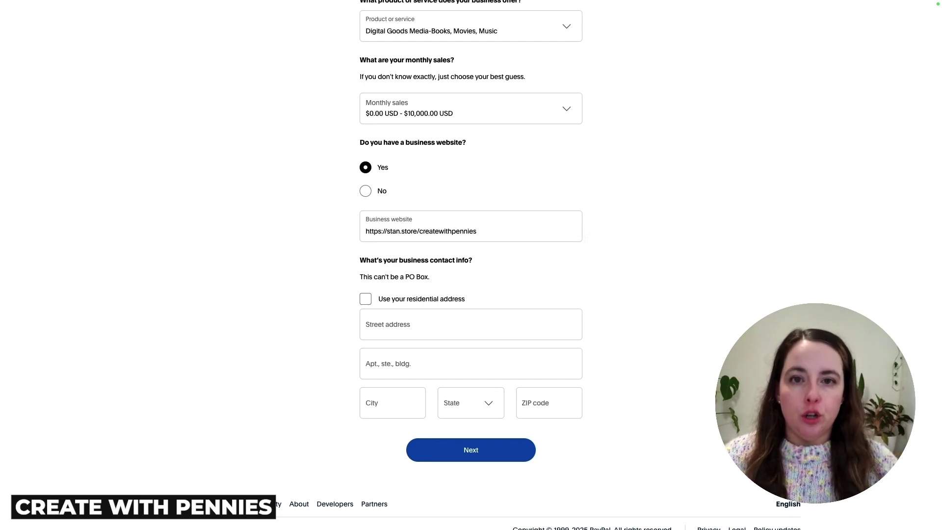
Use the residential address as the business contact address, submit the business information, and start linking a bank.
scroll(531, 275, "down", 1)
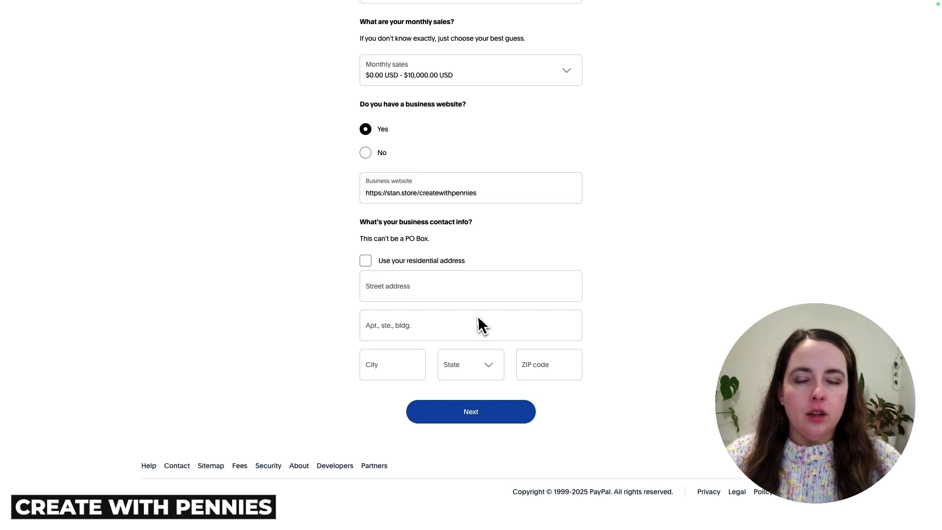
left_click(466, 281)
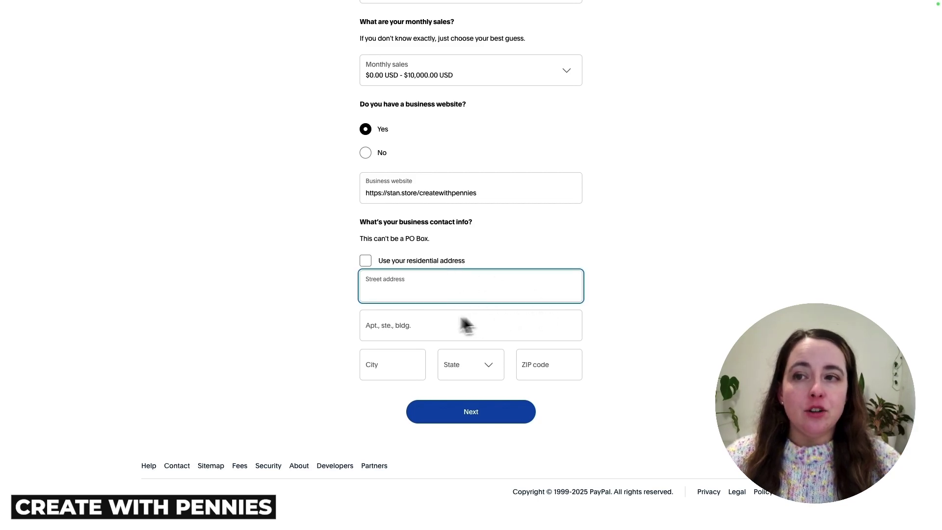
key("Return")
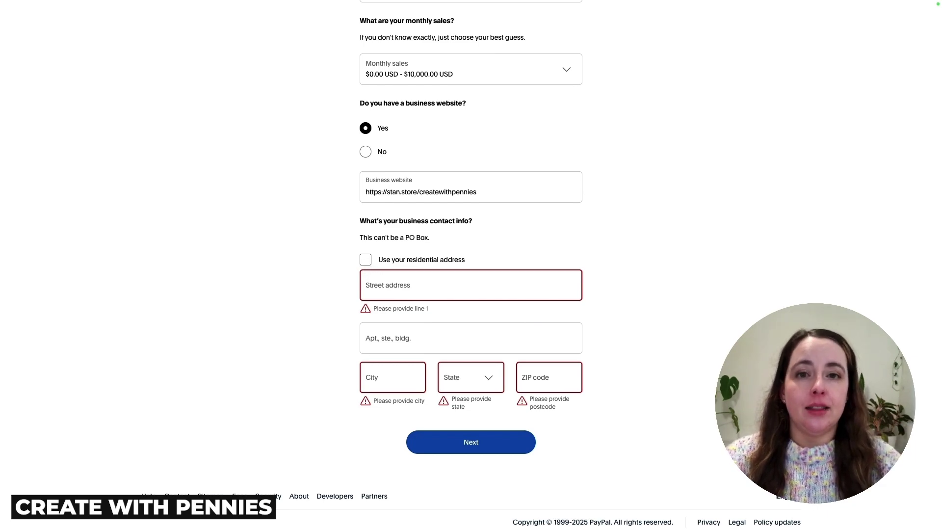
left_click(365, 259)
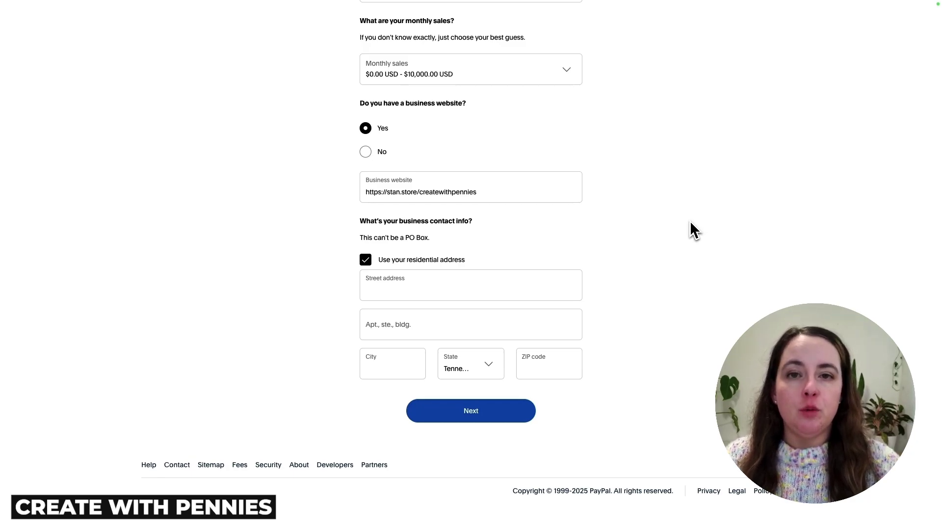
left_click(525, 412)
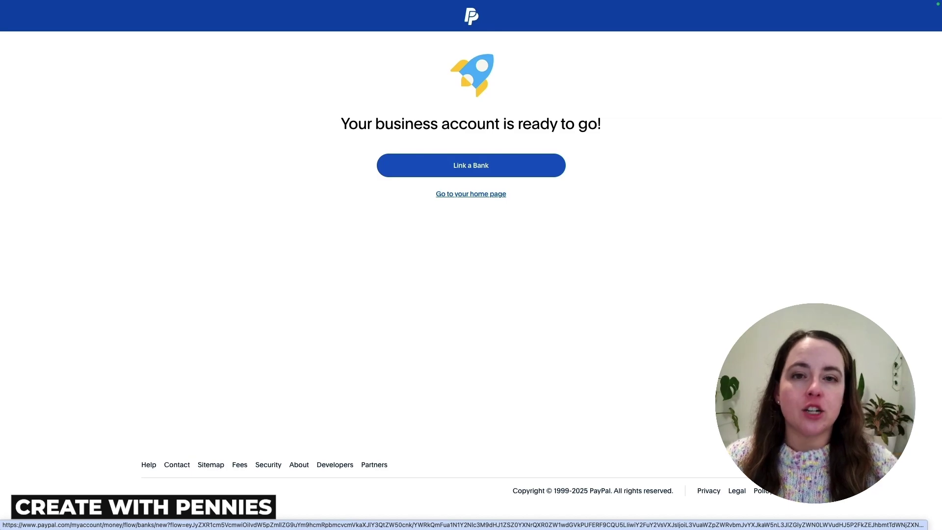
left_click(505, 165)
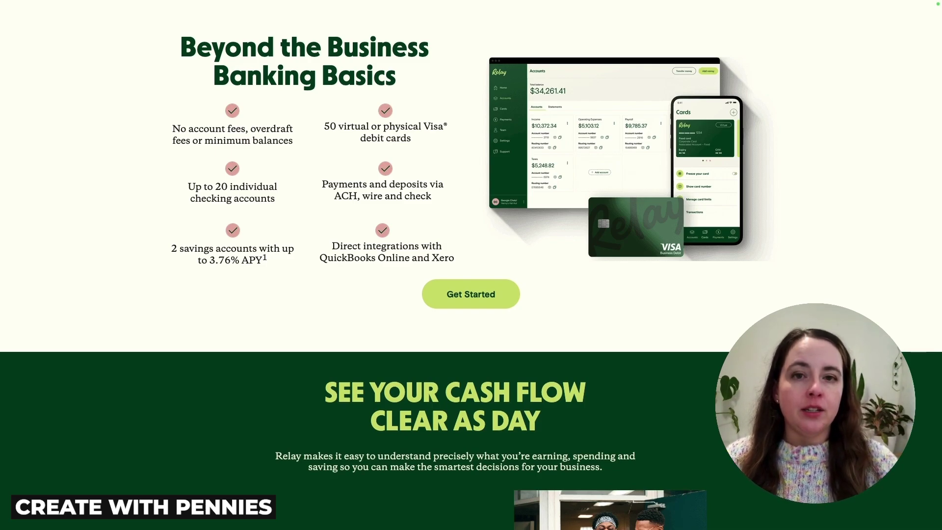
Examine the business banking features on the Relay website, including cash flow, savings, bookkeeping and delegated money management.
scroll(866, 260, "down", 7)
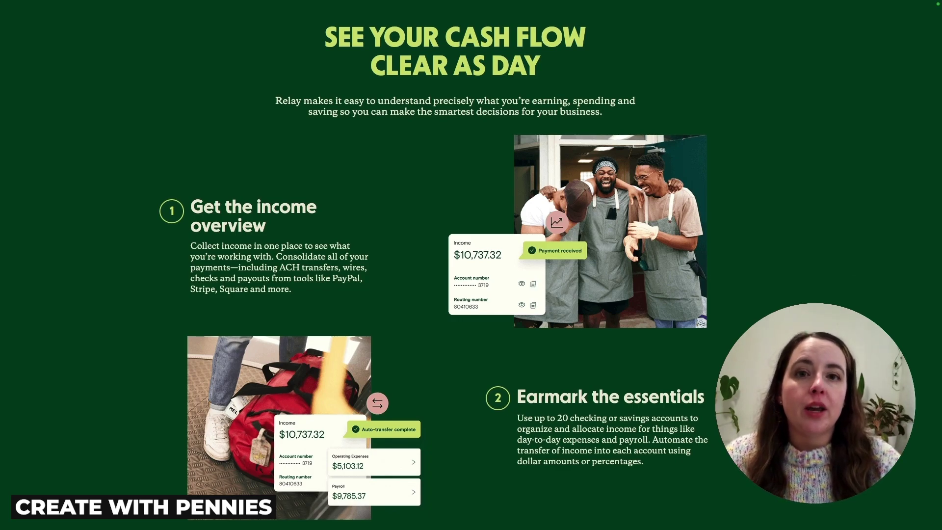
scroll(471, 265, "down", 10)
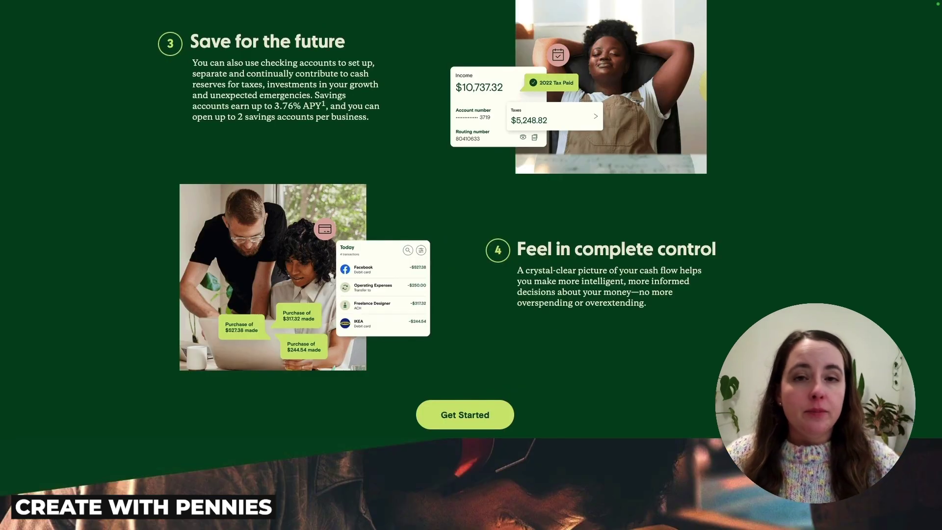
scroll(848, 274, "down", 1)
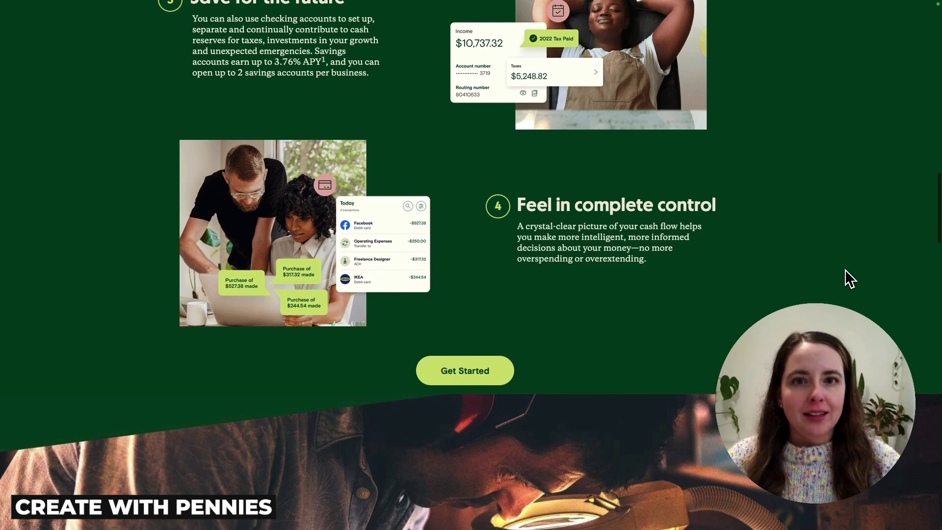
scroll(850, 279, "down", 7)
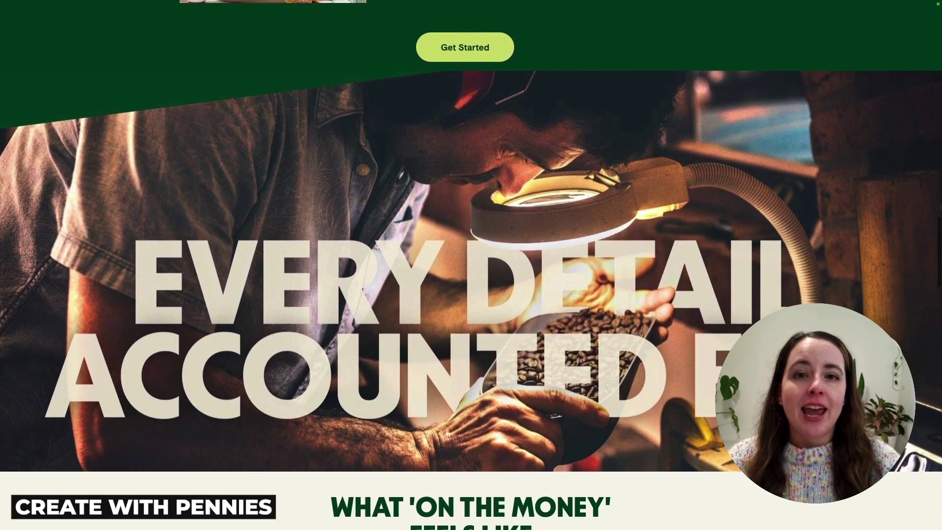
scroll(471, 265, "down", 4)
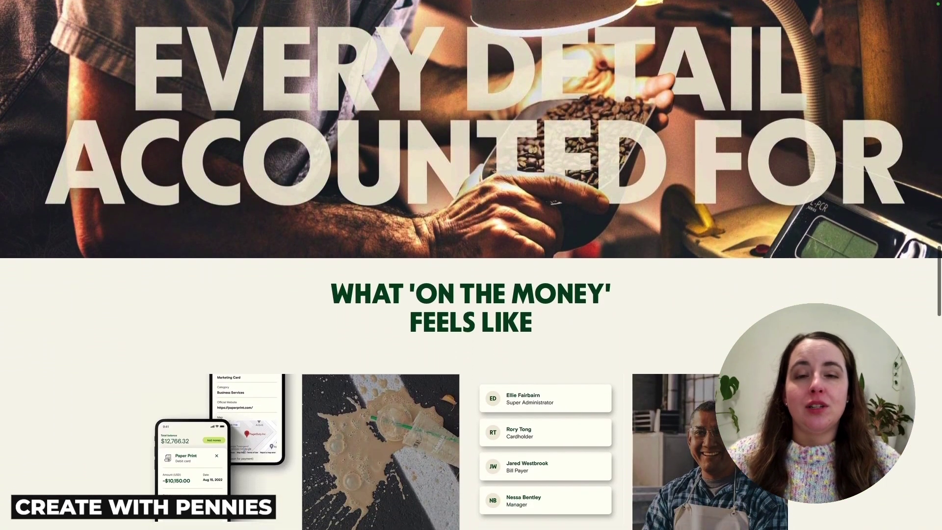
scroll(471, 265, "down", 4)
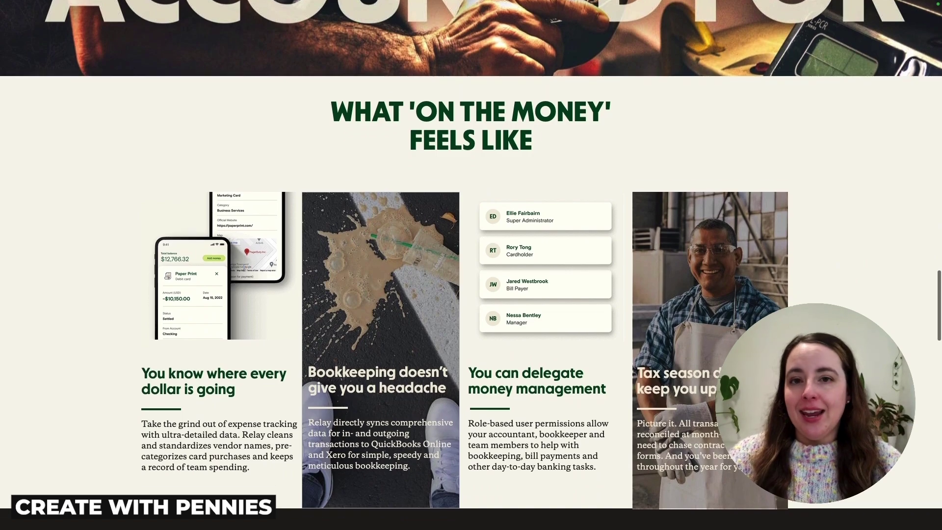
scroll(471, 265, "down", 1)
scroll(471, 265, "down", 1)
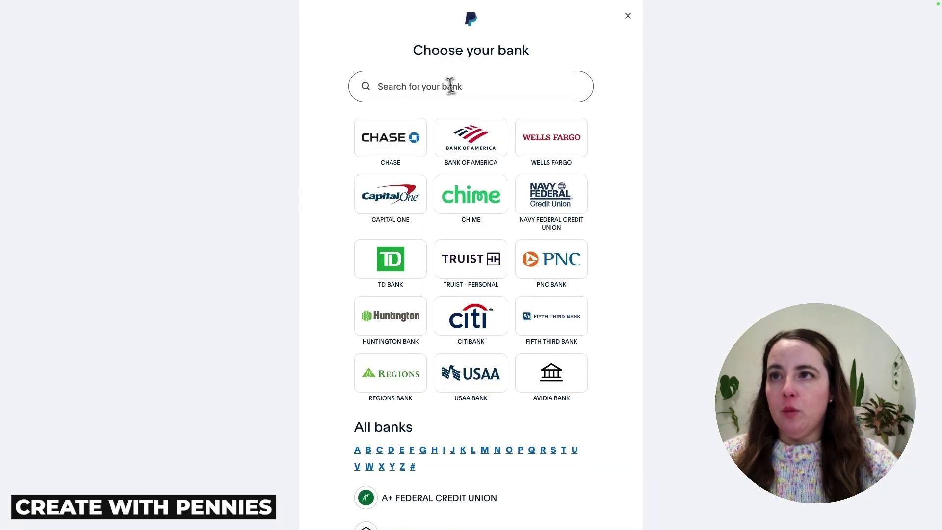
Look through PayPal's bank list under N and #, and choose to link the bank manually.
scroll(498, 202, "down", 1)
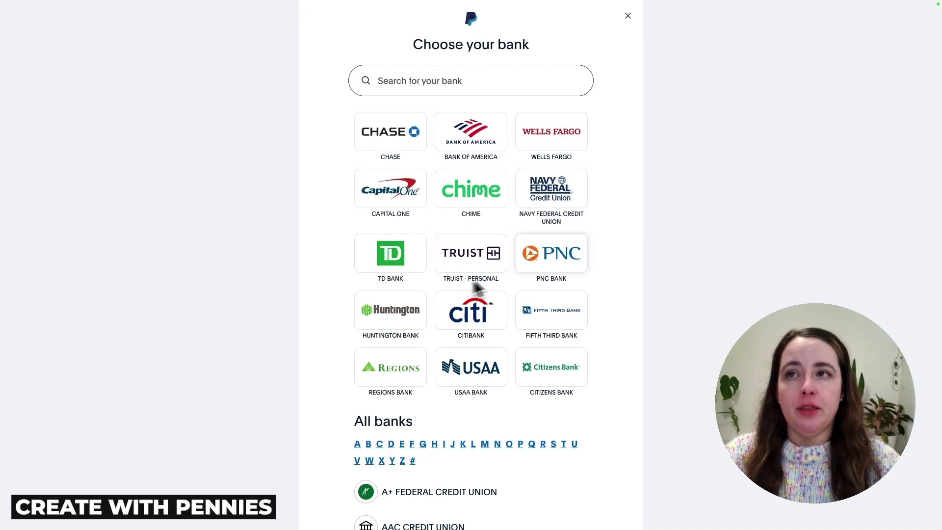
scroll(514, 277, "down", 3)
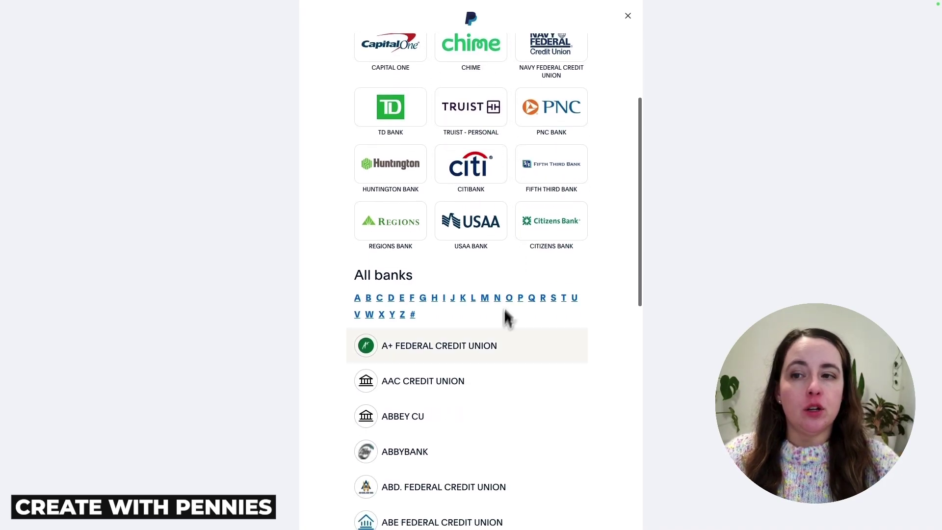
scroll(508, 314, "down", 2)
left_click(498, 202)
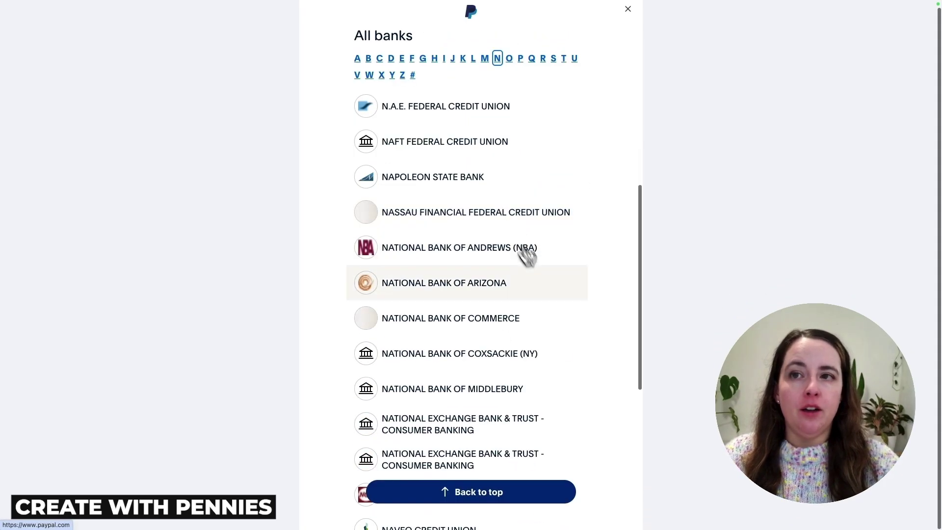
scroll(422, 209, "up", 1)
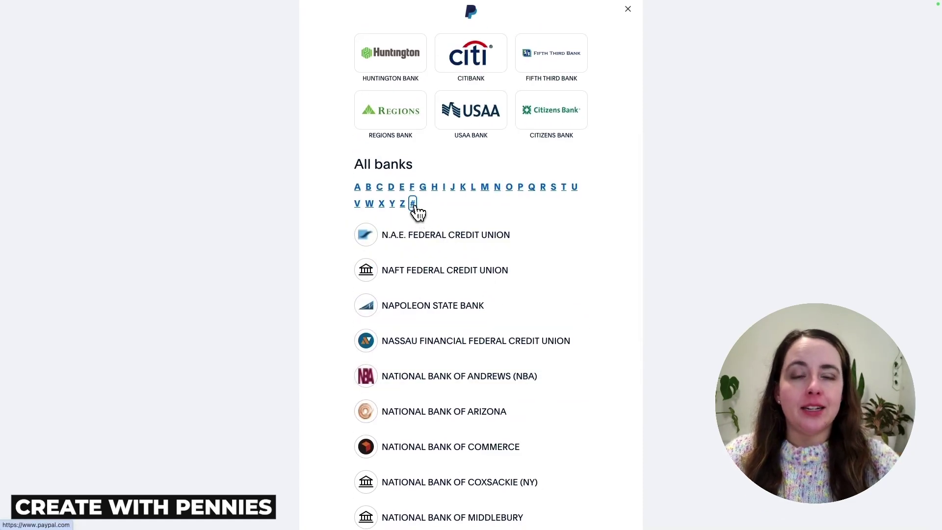
left_click(413, 206)
scroll(529, 234, "down", 12)
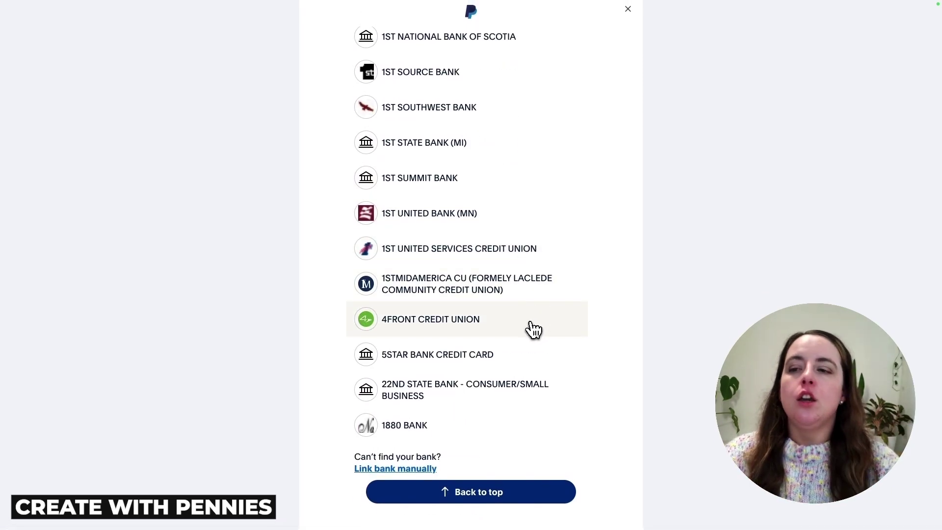
left_click(405, 470)
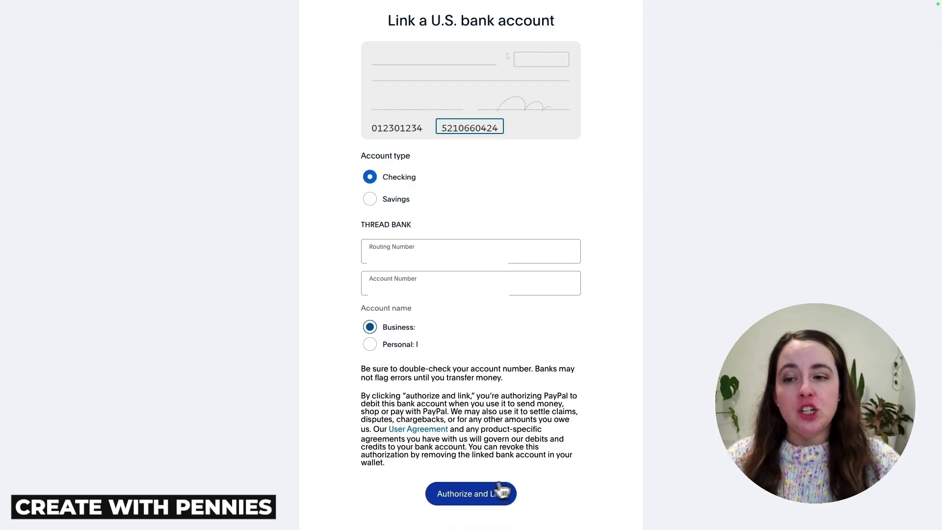
Authorize linking the Thread Bank checking account under the business name, complete the security challenge, and authorize confirmation through two small deposits.
left_click(474, 495)
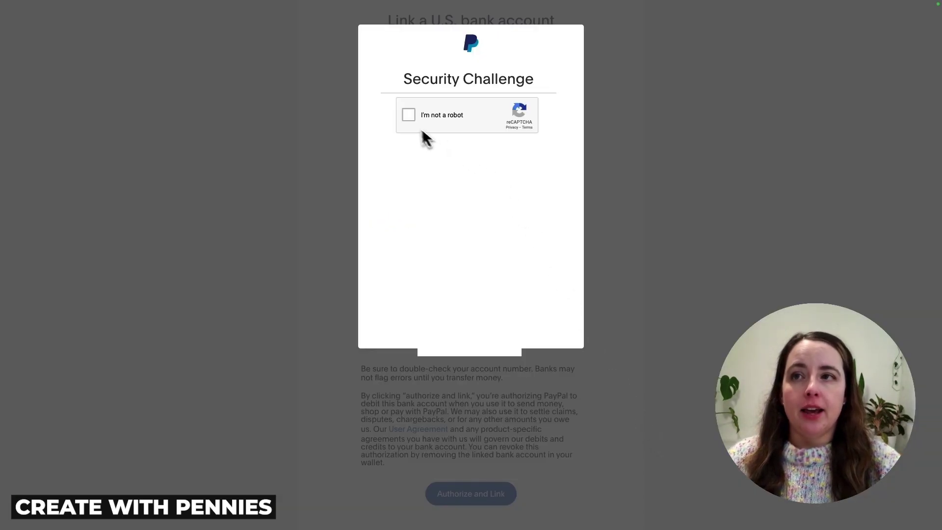
left_click(409, 115)
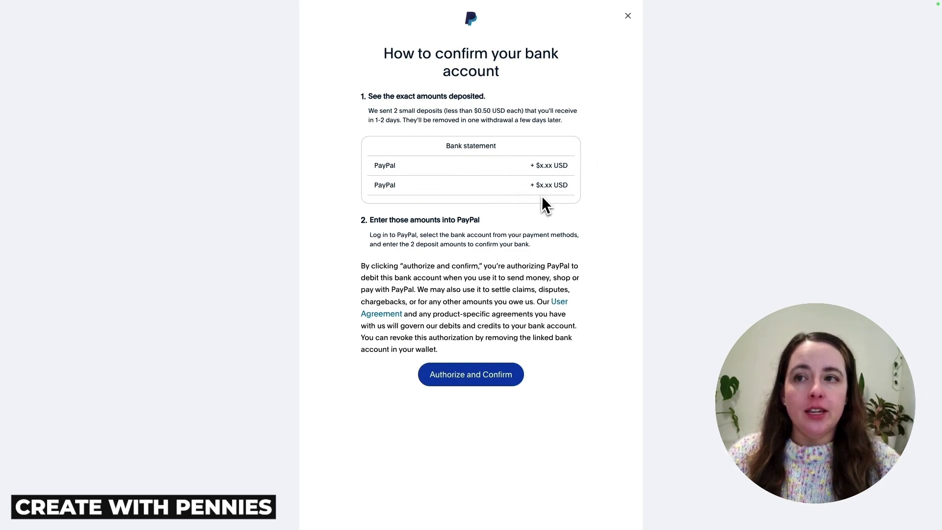
left_click(473, 388)
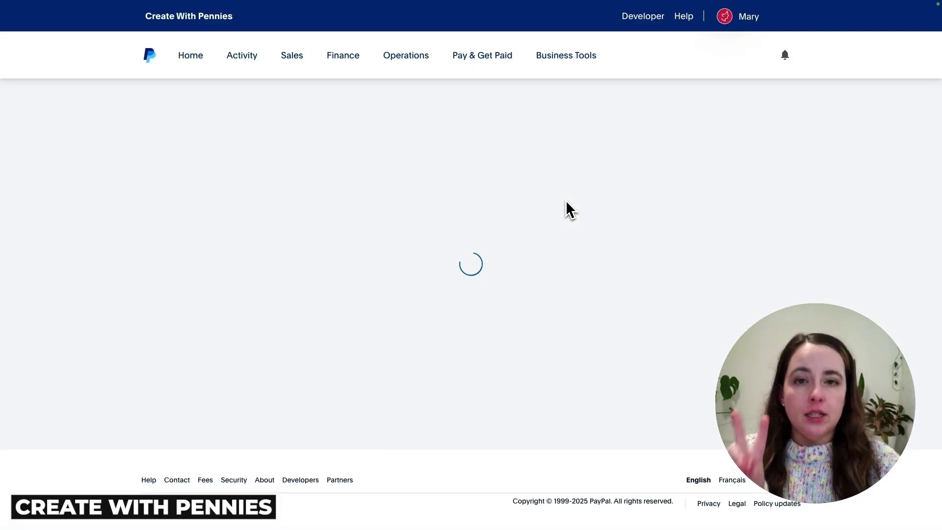
Open the Money, banks and cards section of the account settings.
left_click(790, 17)
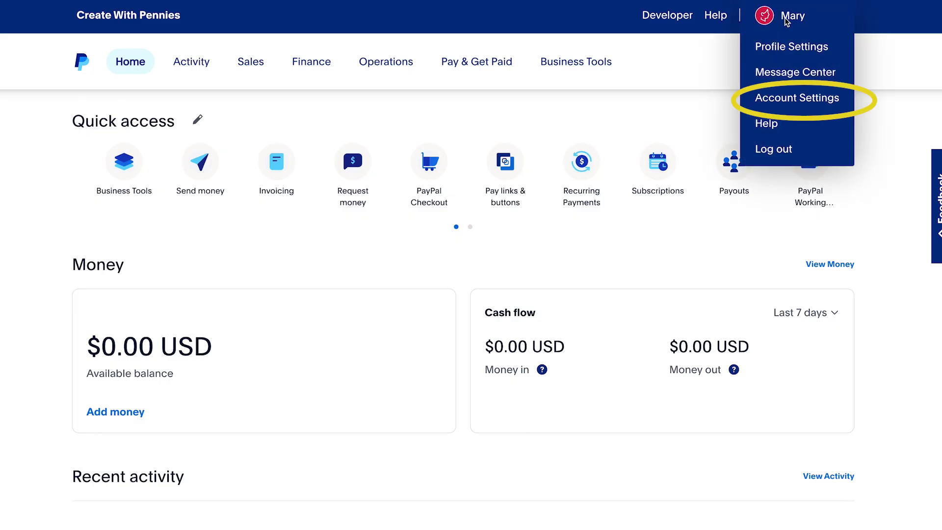
left_click(792, 101)
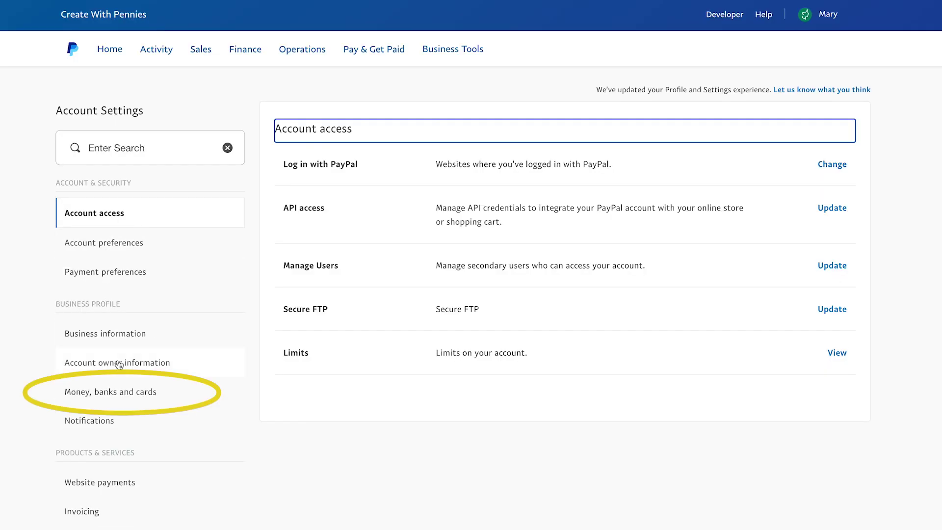
left_click(116, 394)
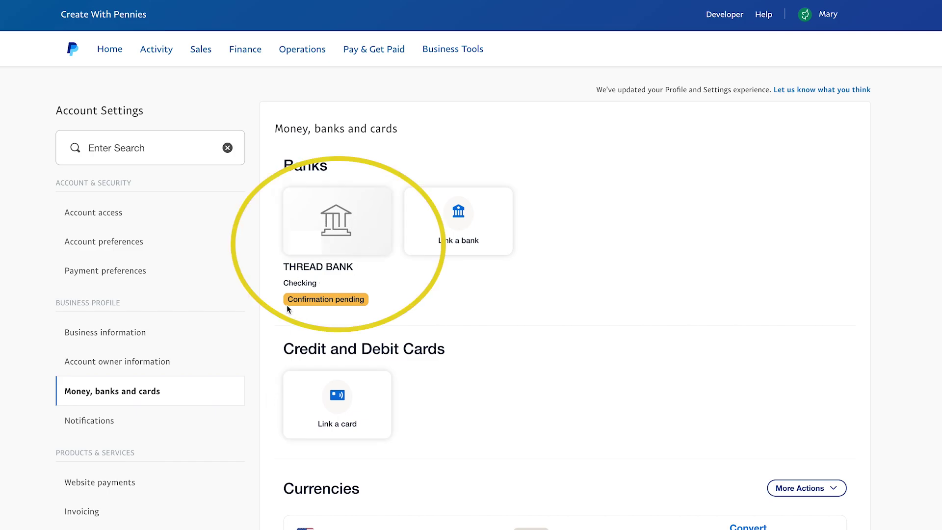
Confirm the pending Thread Bank checking account by entering $0.10 and the second small deposit amount, and submit them.
left_click(373, 299)
left_click(532, 308)
left_click(514, 286)
type("0.1")
left_click(506, 324)
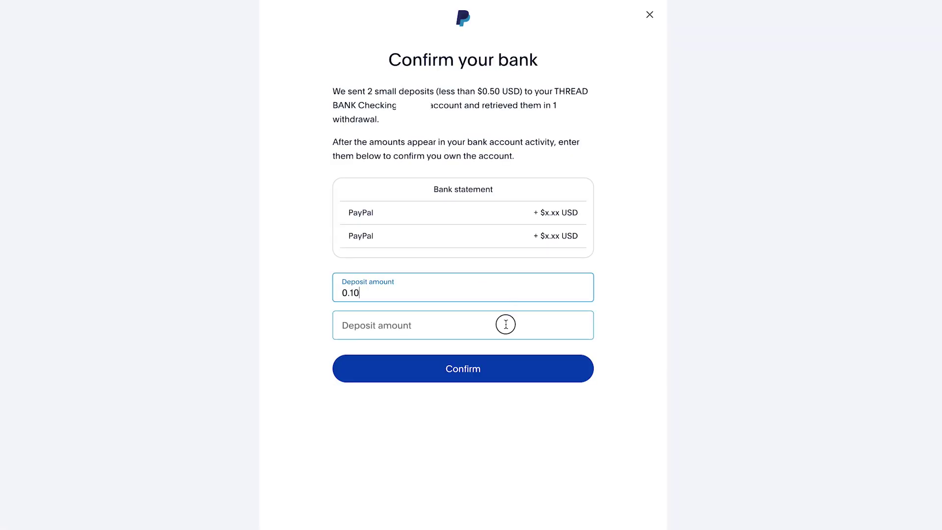
type("0.")
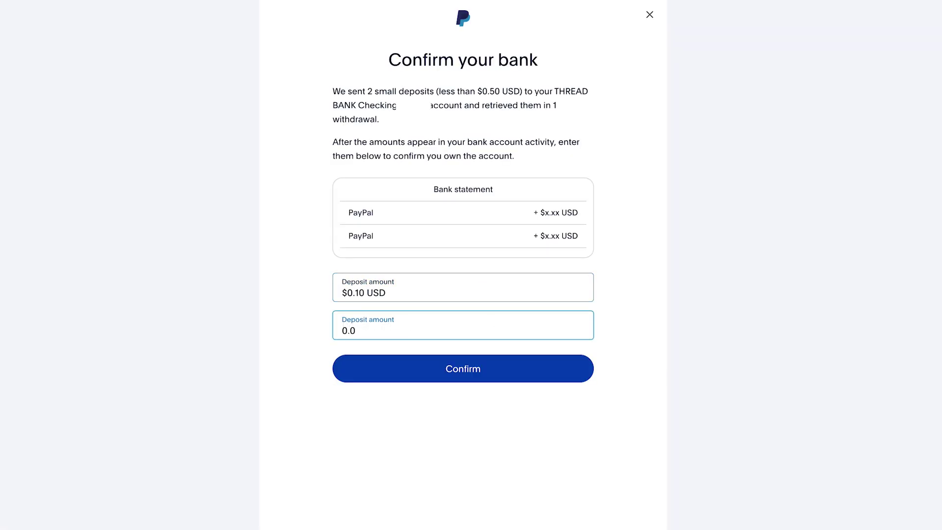
left_click(566, 370)
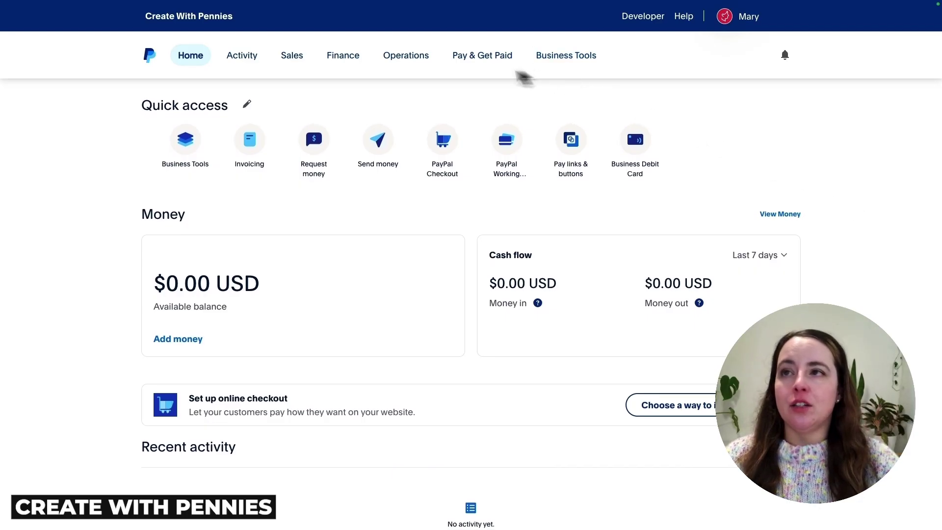
View the Banks & Cards section of the wallet and the option for linking another bank.
left_click(344, 58)
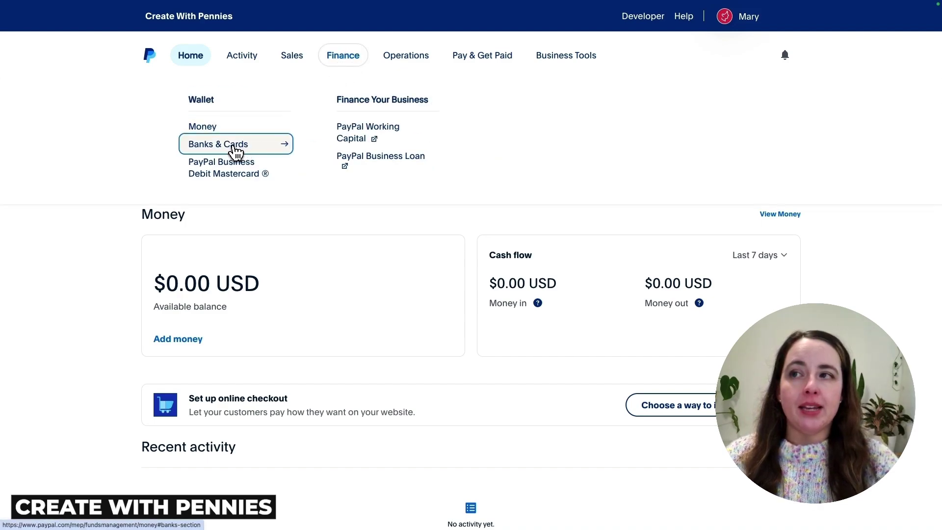
left_click(241, 148)
scroll(844, 235, "down", 5)
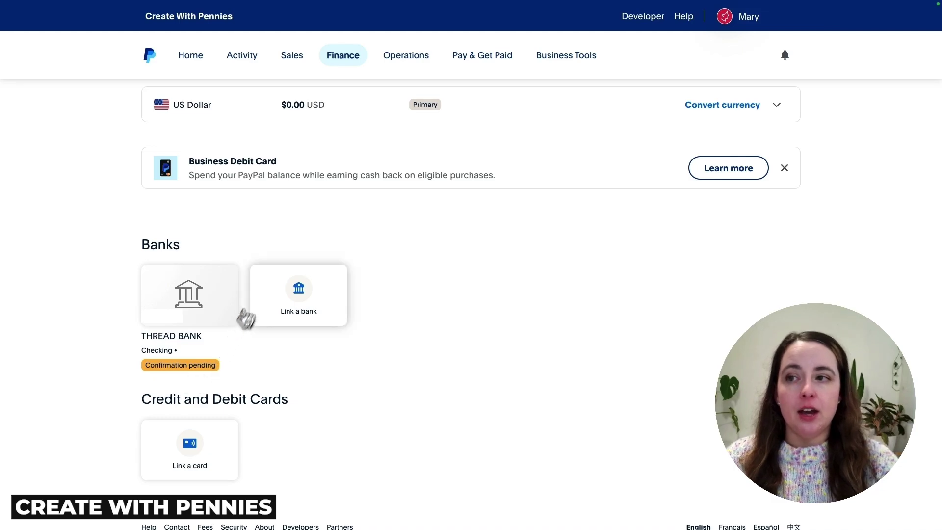
left_click(313, 297)
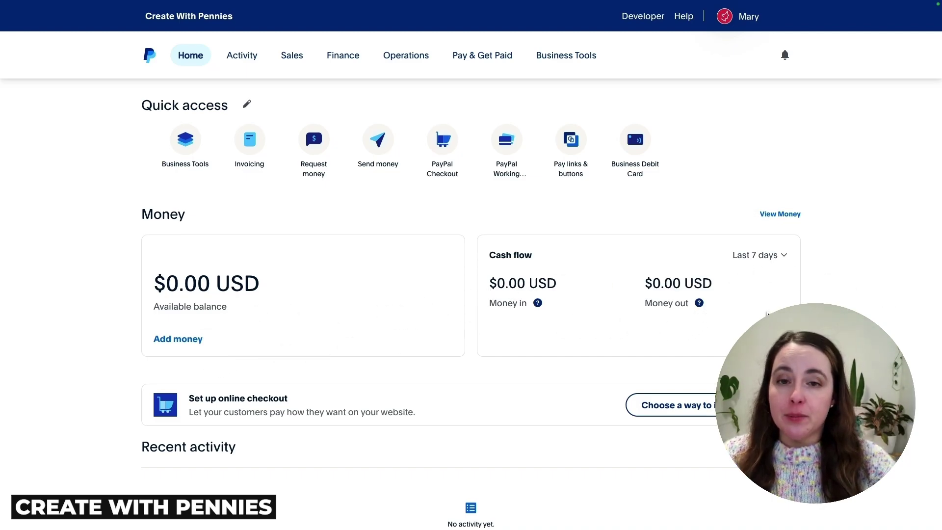
Look over the home dashboard, including the quick actions for creating an invoice and a payment link.
scroll(767, 314, "down", 8)
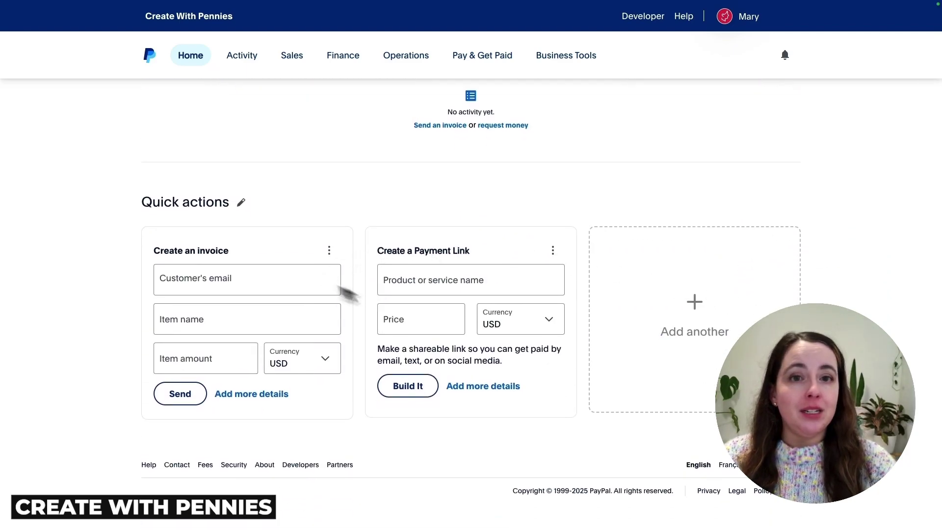